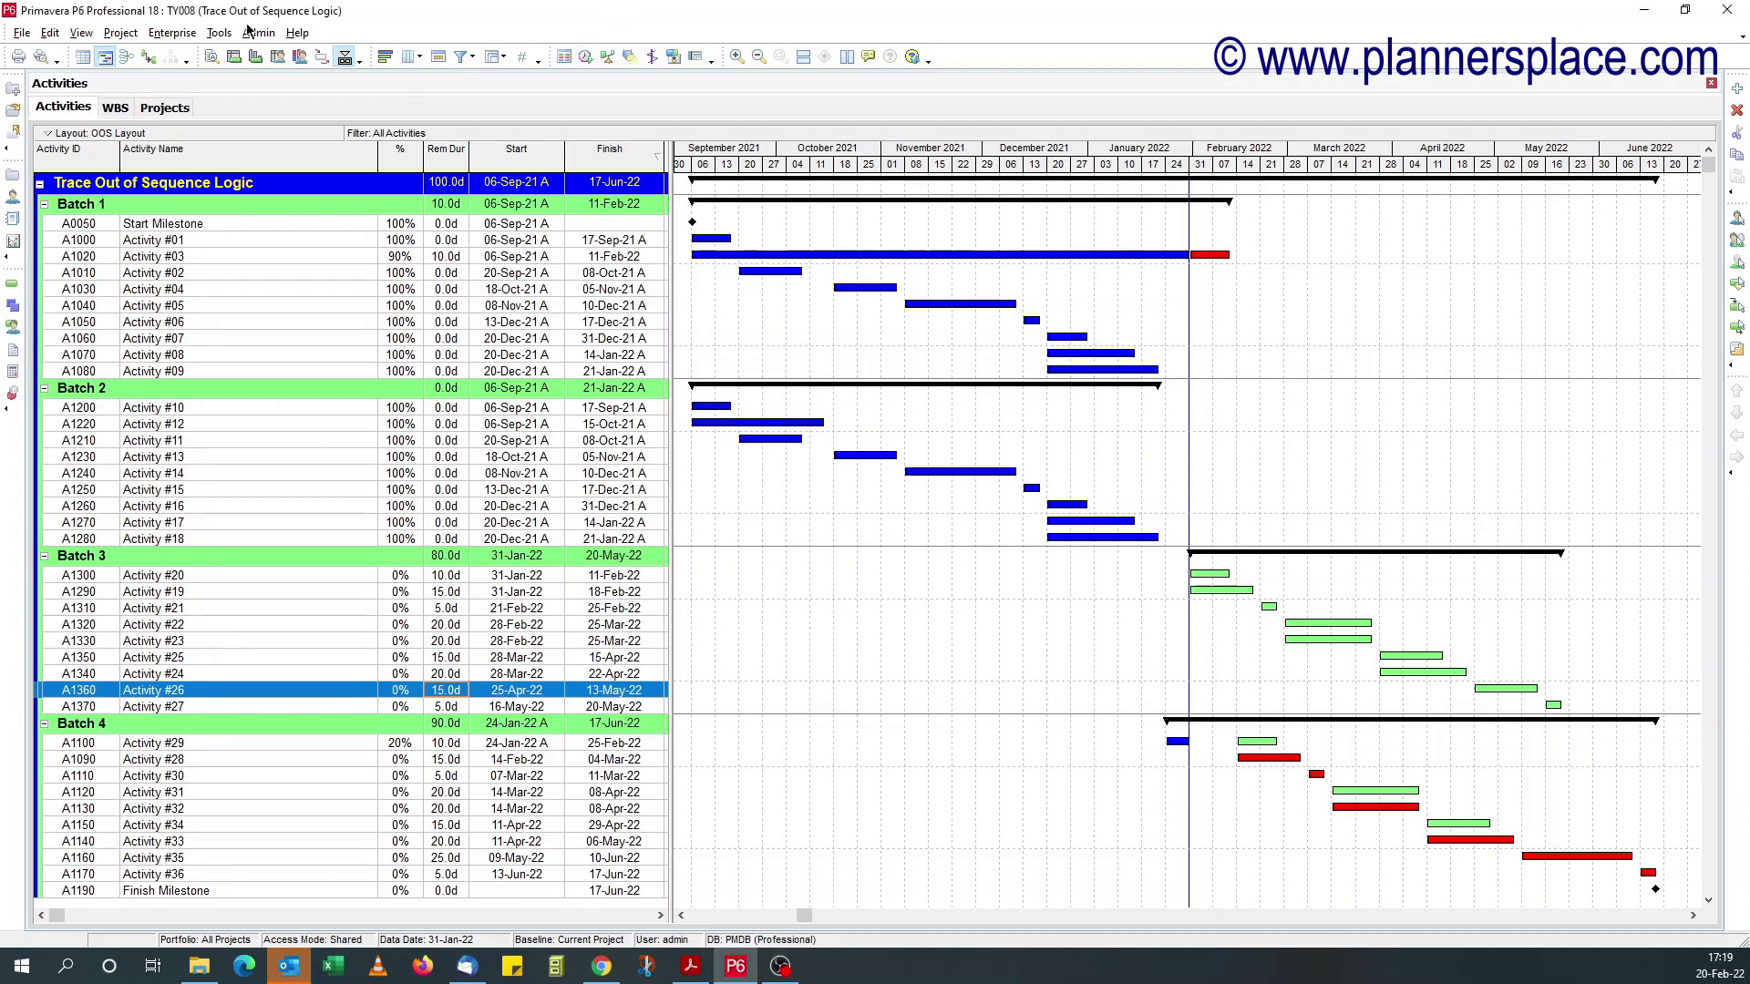
Review the project's Schedule dialog and scheduling options, then dismiss both without rescheduling.
{"action": "left_click", "coordinate": [218, 33]}
{"action": "left_click", "coordinate": [234, 55]}
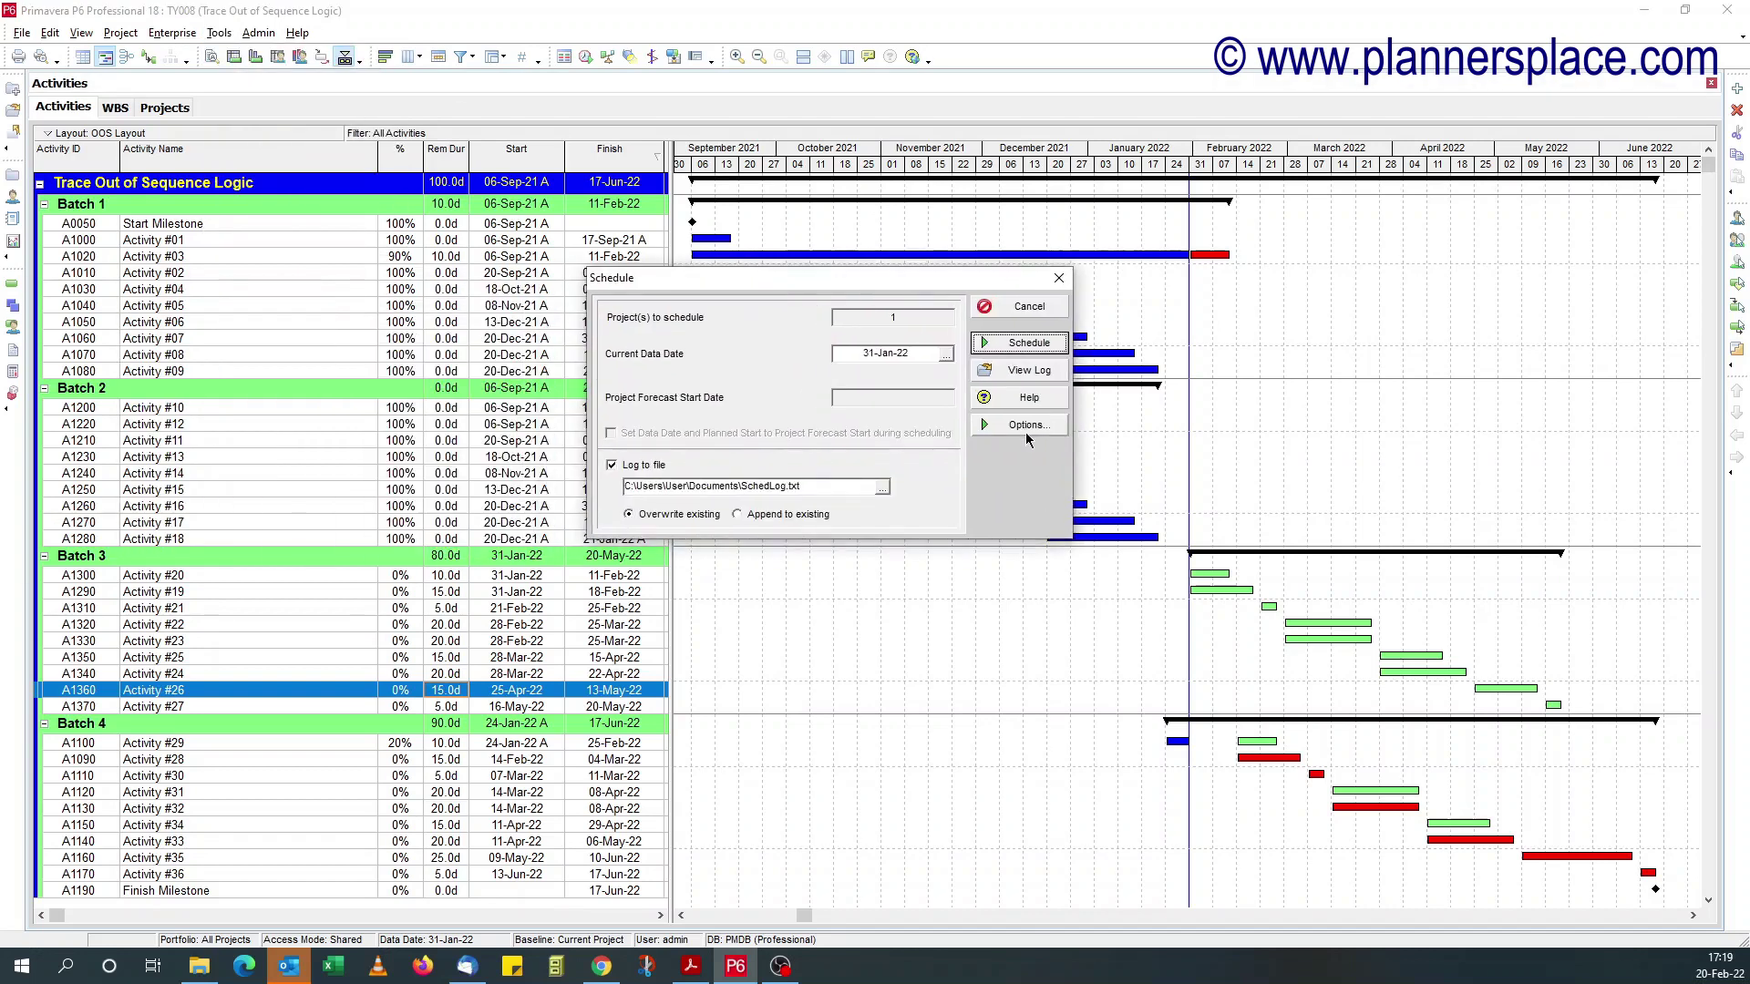
{"action": "left_click", "coordinate": [1027, 426]}
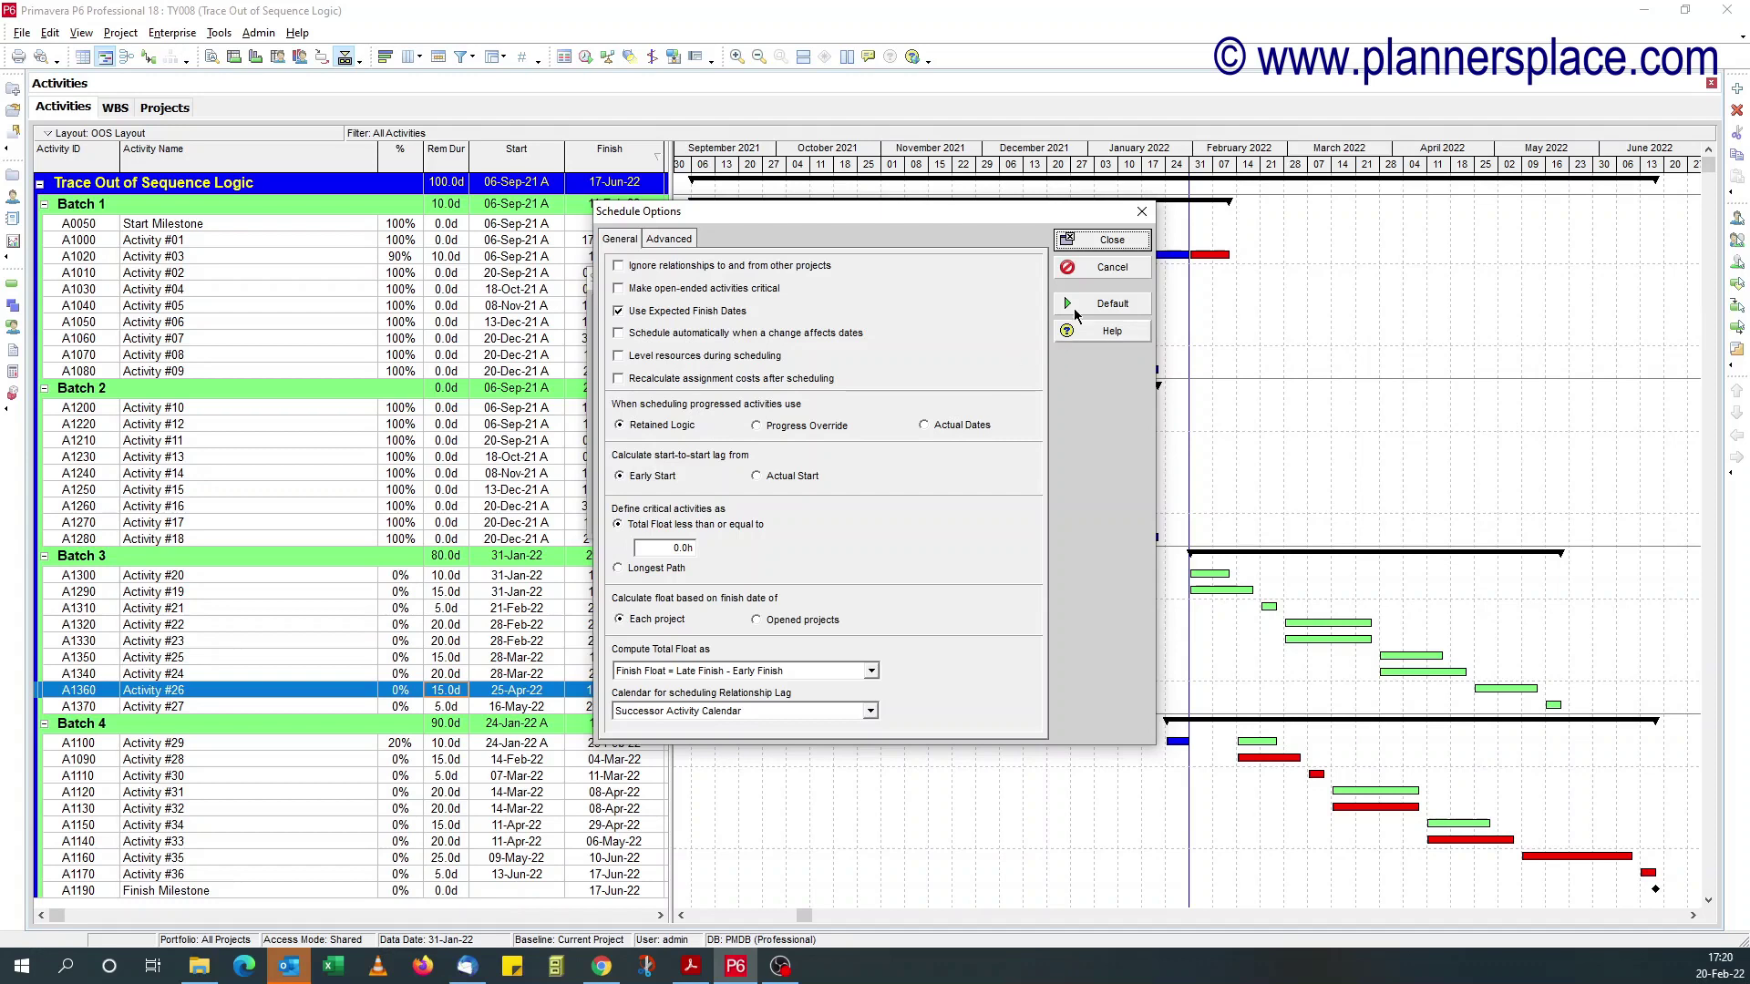
{"action": "left_click", "coordinate": [1108, 241]}
{"action": "left_click", "coordinate": [1091, 247]}
{"action": "left_click", "coordinate": [1090, 244]}
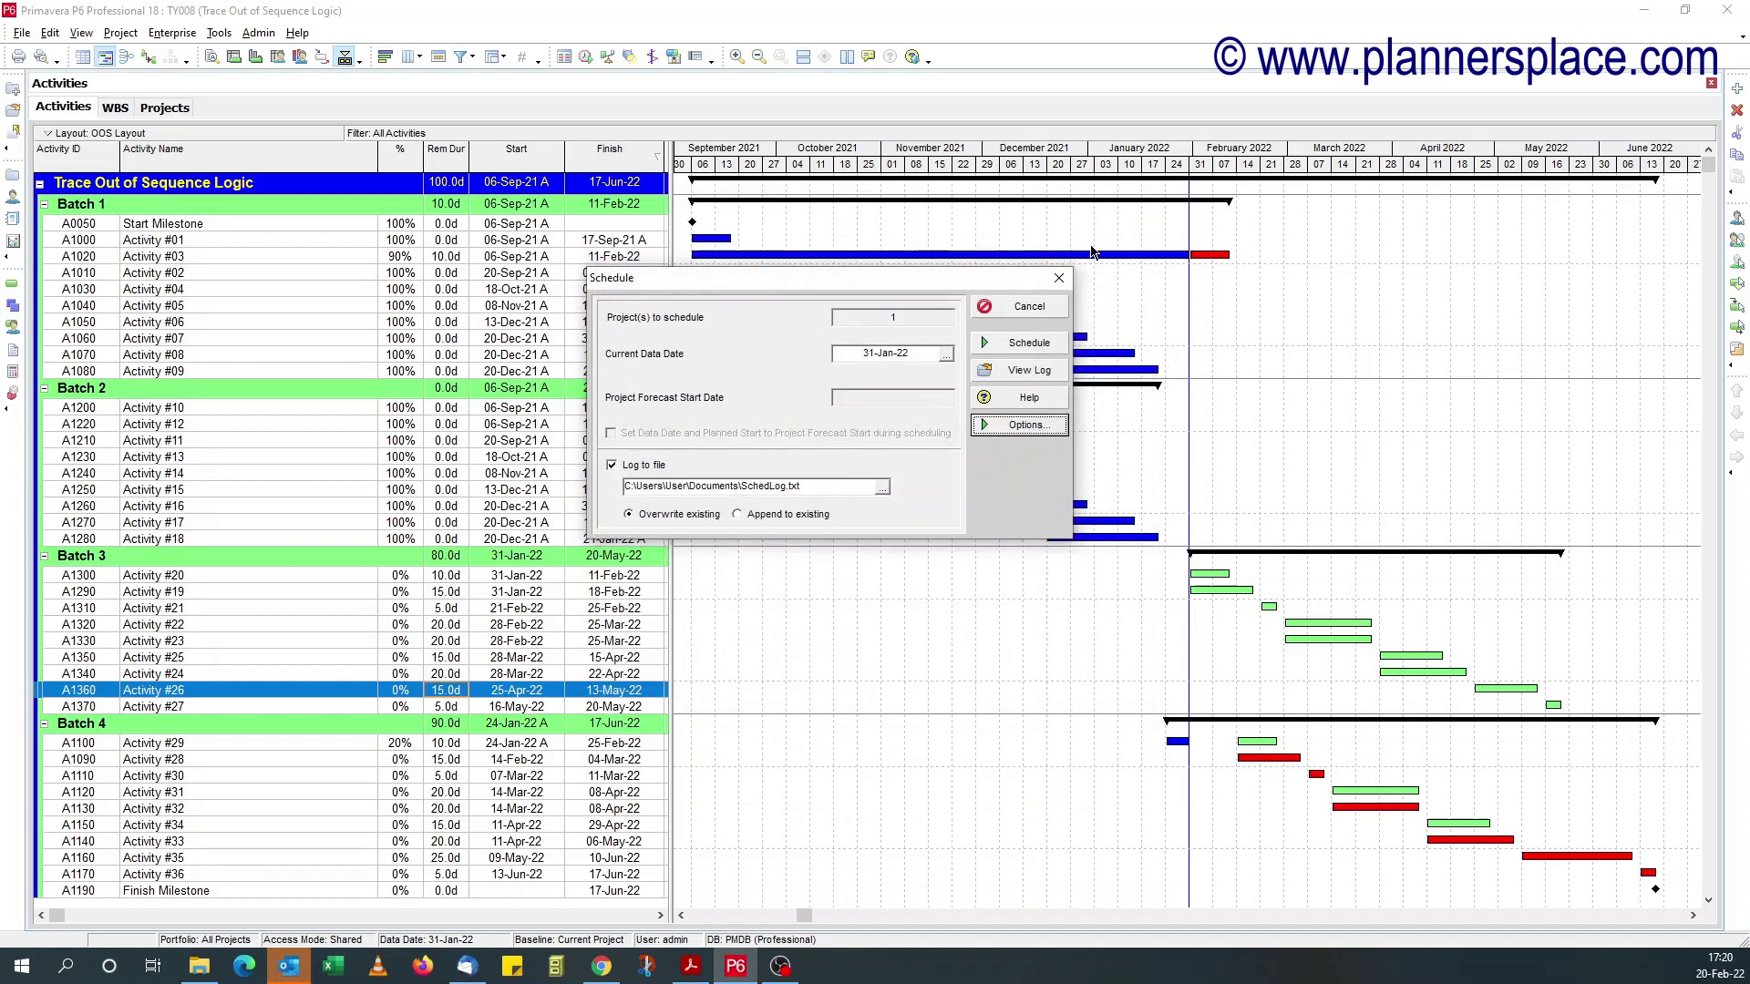
{"action": "left_click", "coordinate": [1029, 306]}
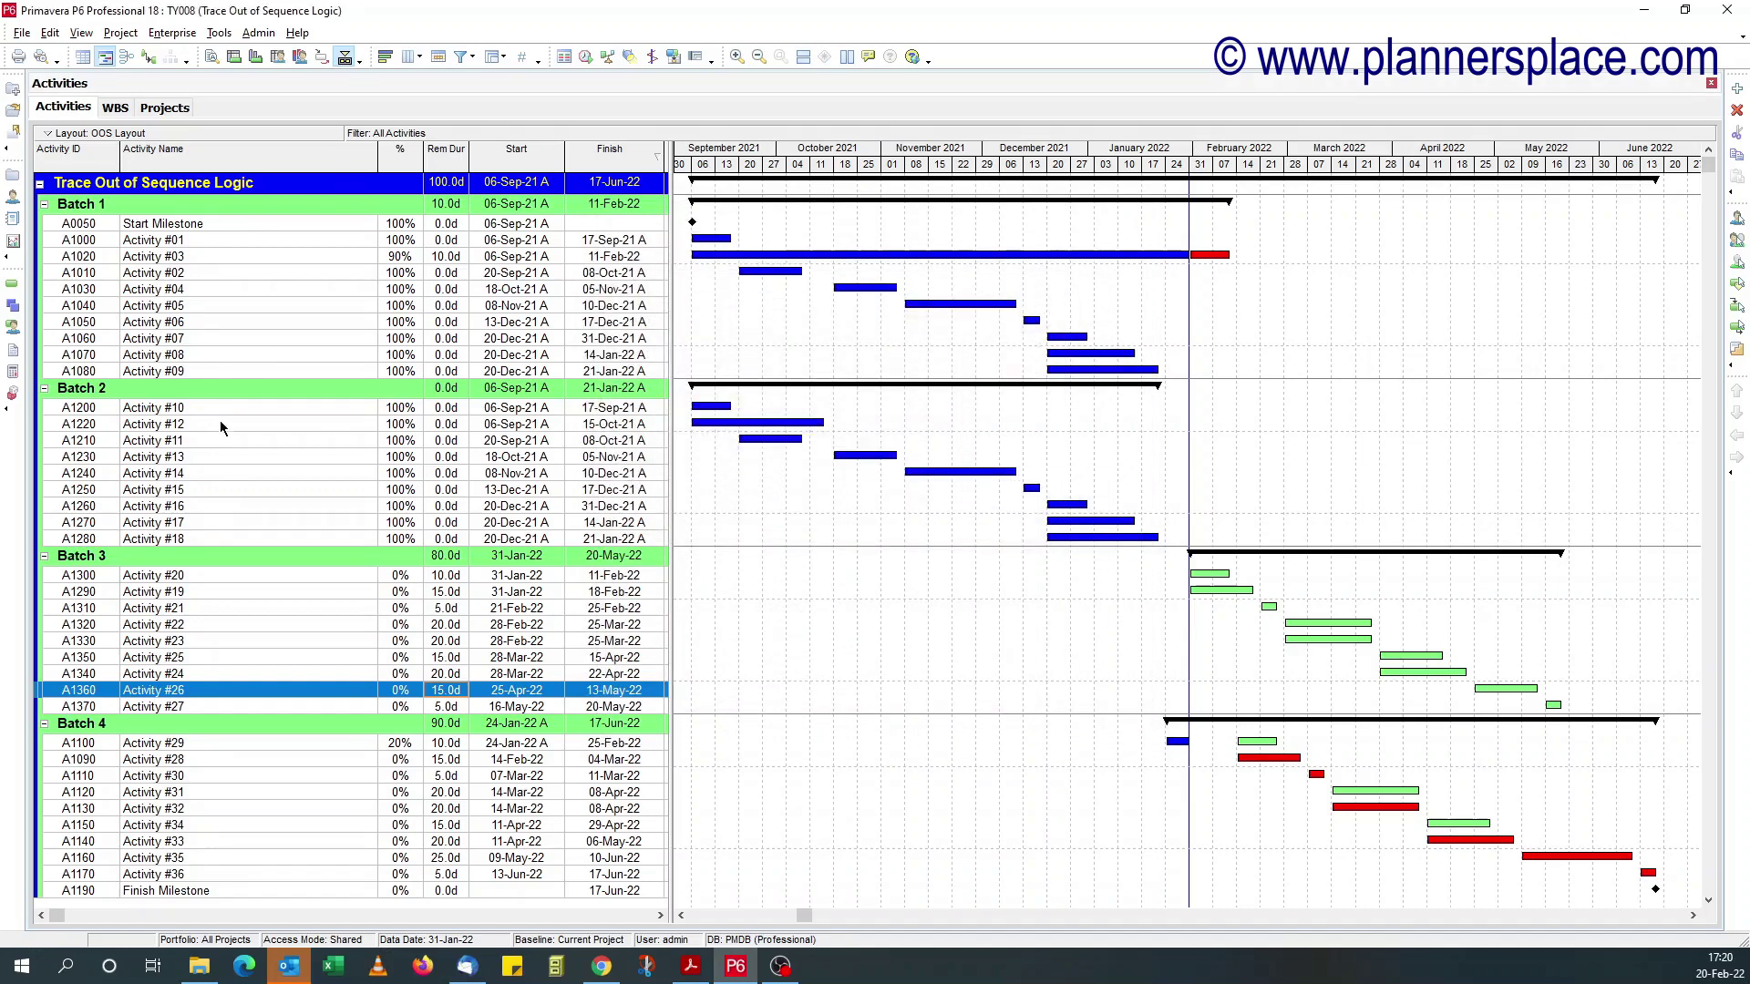
{"action": "scroll", "coordinate": [219, 421], "scroll_direction": "down", "scroll_amount": 1}
{"action": "scroll", "coordinate": [220, 421], "scroll_direction": "down", "scroll_amount": 1}
{"action": "scroll", "coordinate": [228, 426], "scroll_direction": "up", "scroll_amount": 2}
{"action": "scroll", "coordinate": [397, 511], "scroll_direction": "down", "scroll_amount": 1}
{"action": "scroll", "coordinate": [390, 497], "scroll_direction": "up", "scroll_amount": 1}
{"action": "scroll", "coordinate": [390, 496], "scroll_direction": "down", "scroll_amount": 2}
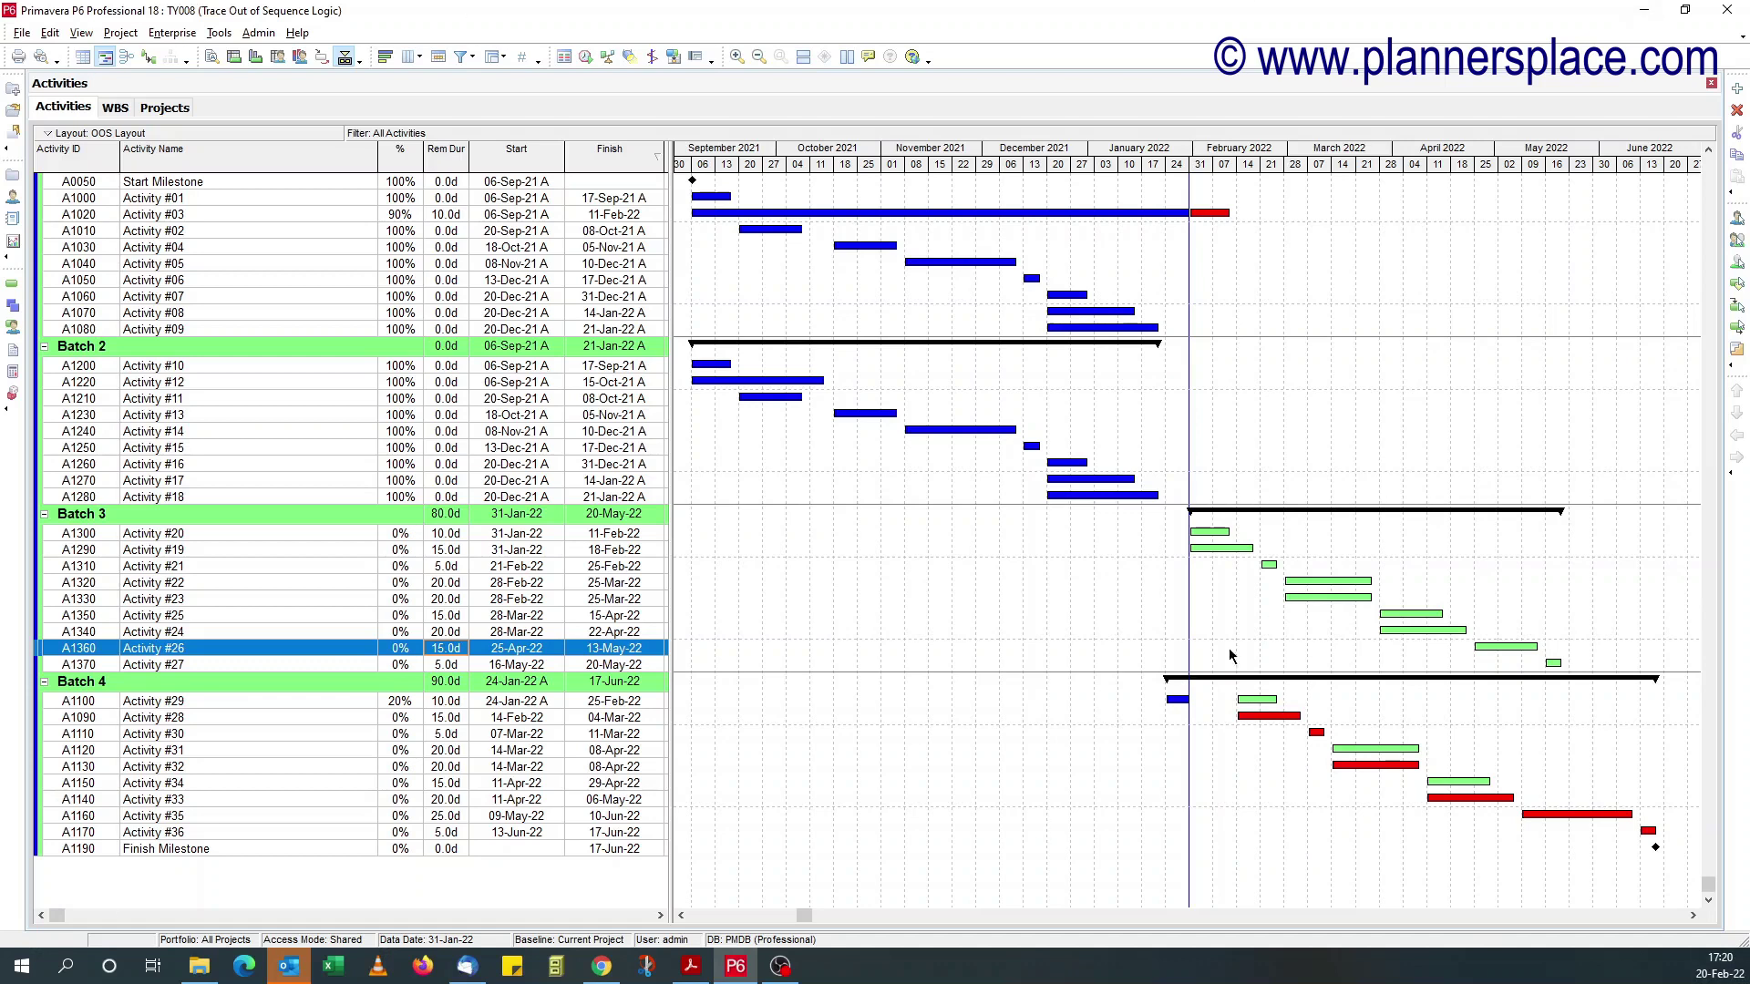
Show A1100 Activity #29's predecessors and successors in the Details pane, cancelling the Schedule dialog again.
{"action": "left_click", "coordinate": [213, 58]}
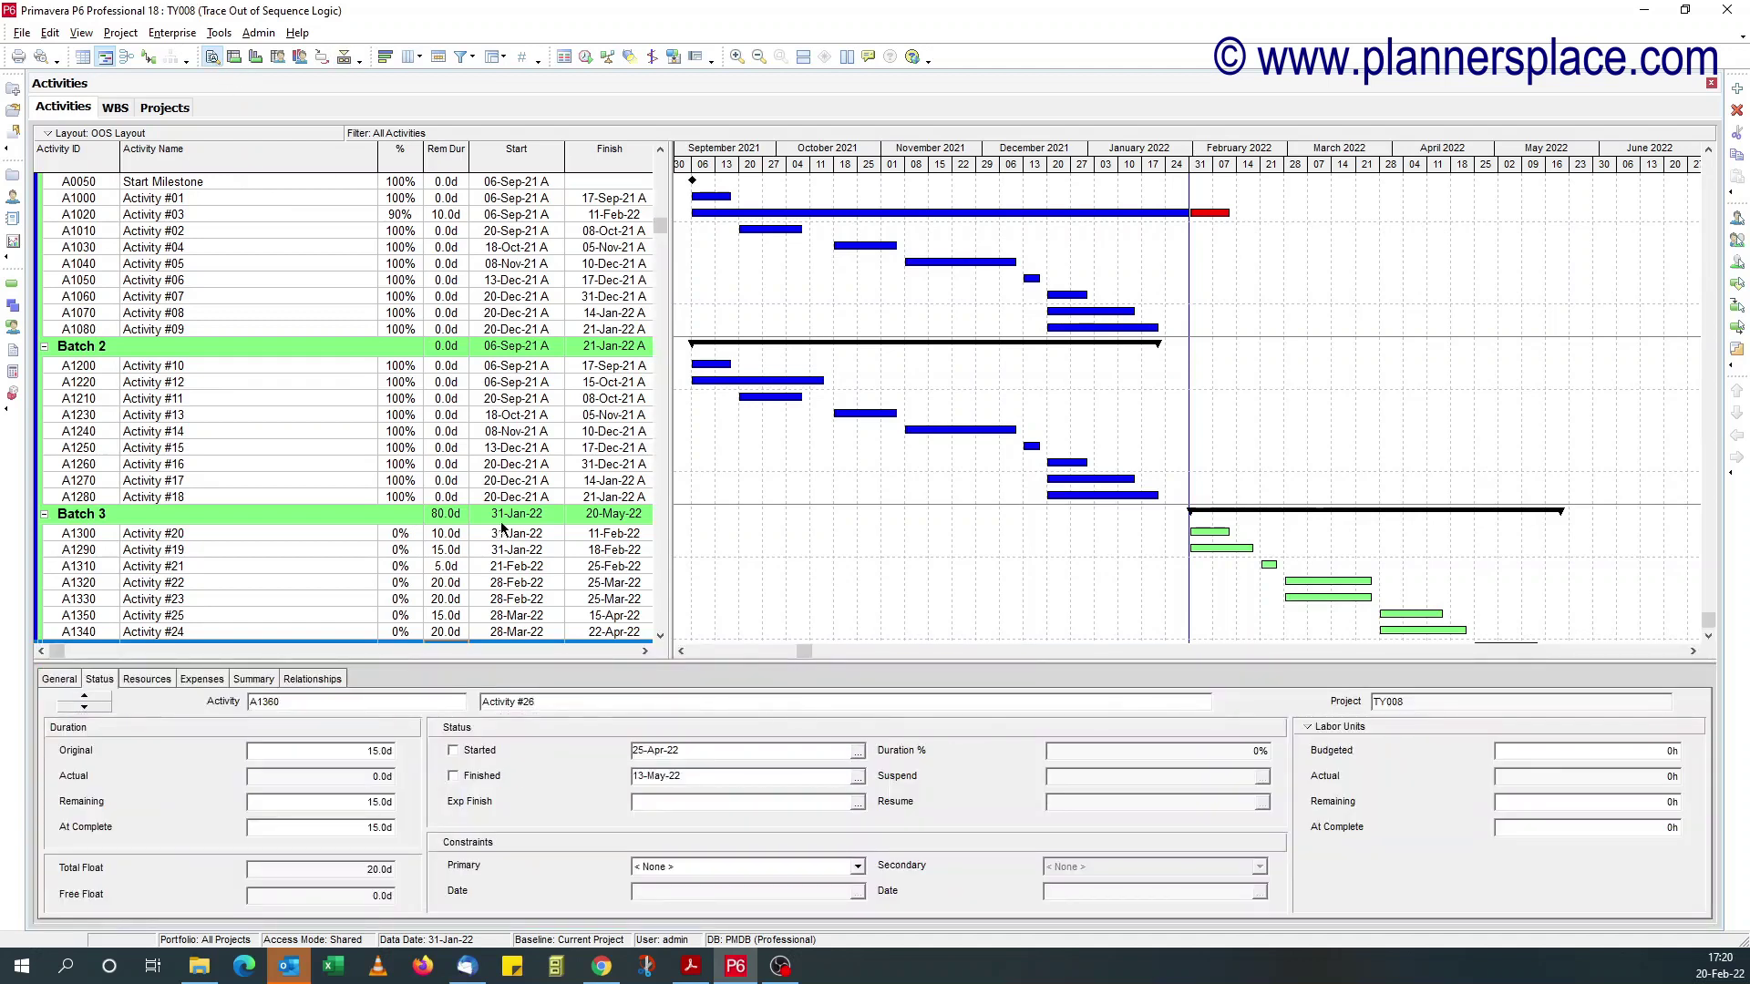
{"action": "left_click", "coordinate": [328, 684]}
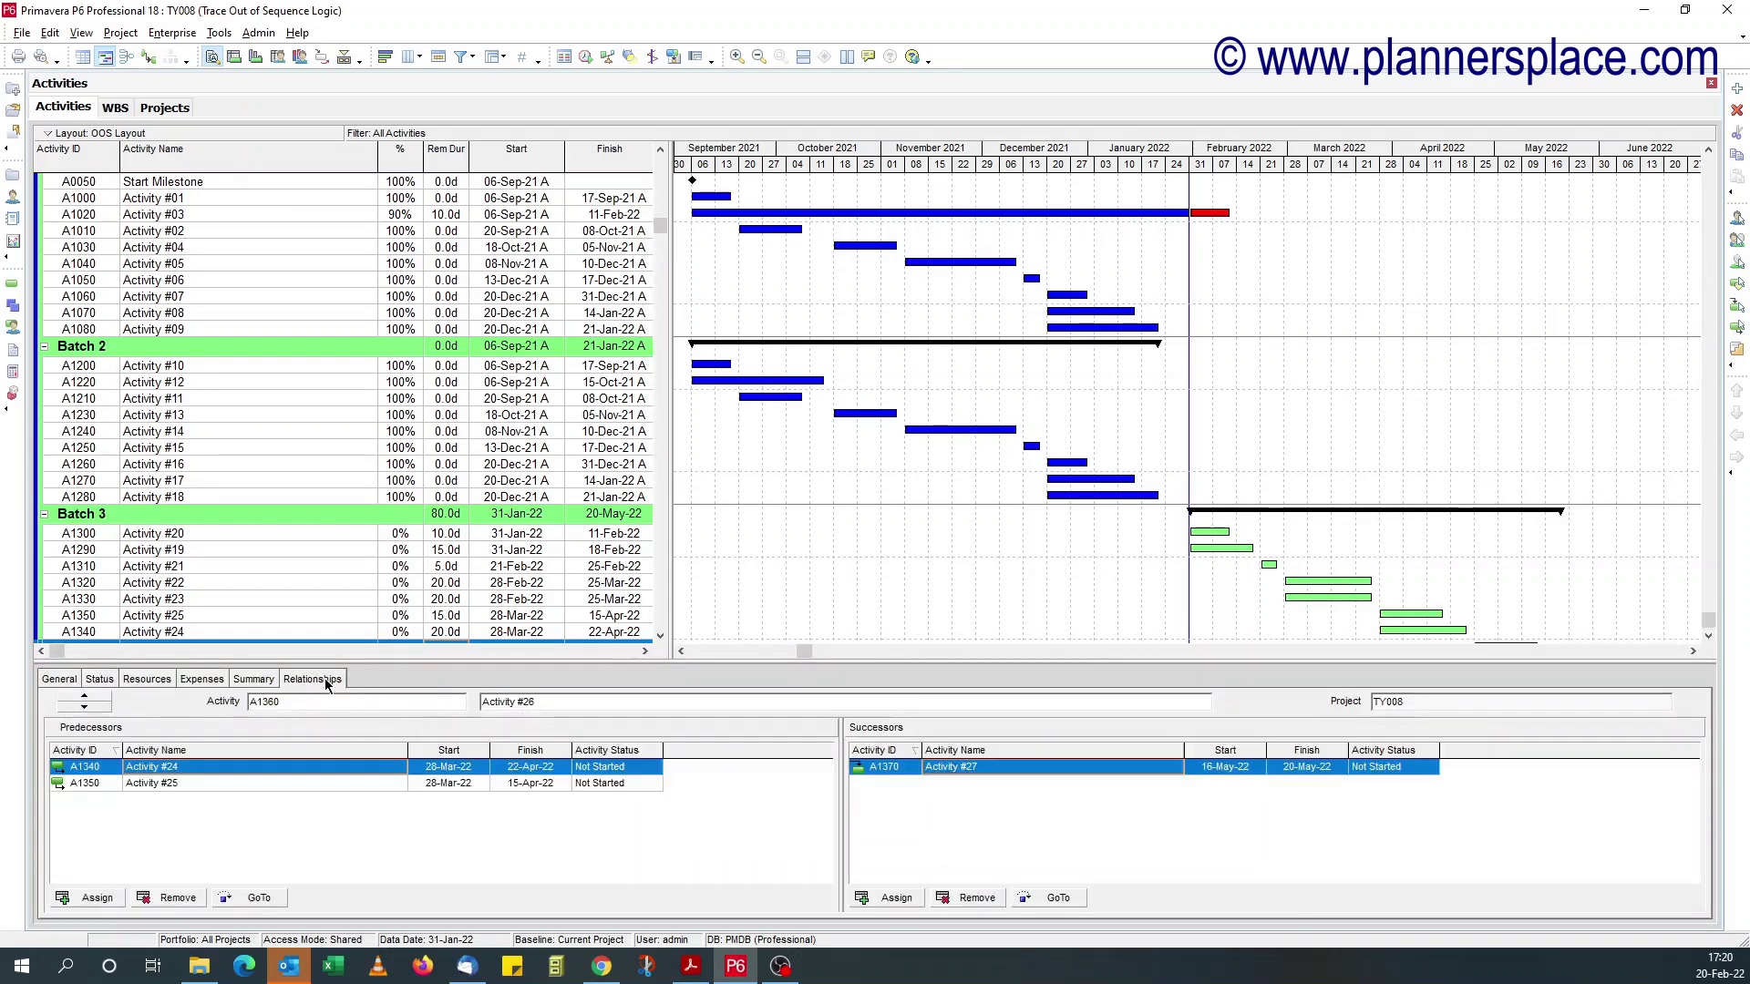
{"action": "scroll", "coordinate": [1267, 533], "scroll_direction": "down", "scroll_amount": 3}
{"action": "scroll", "coordinate": [1267, 533], "scroll_direction": "down", "scroll_amount": 3}
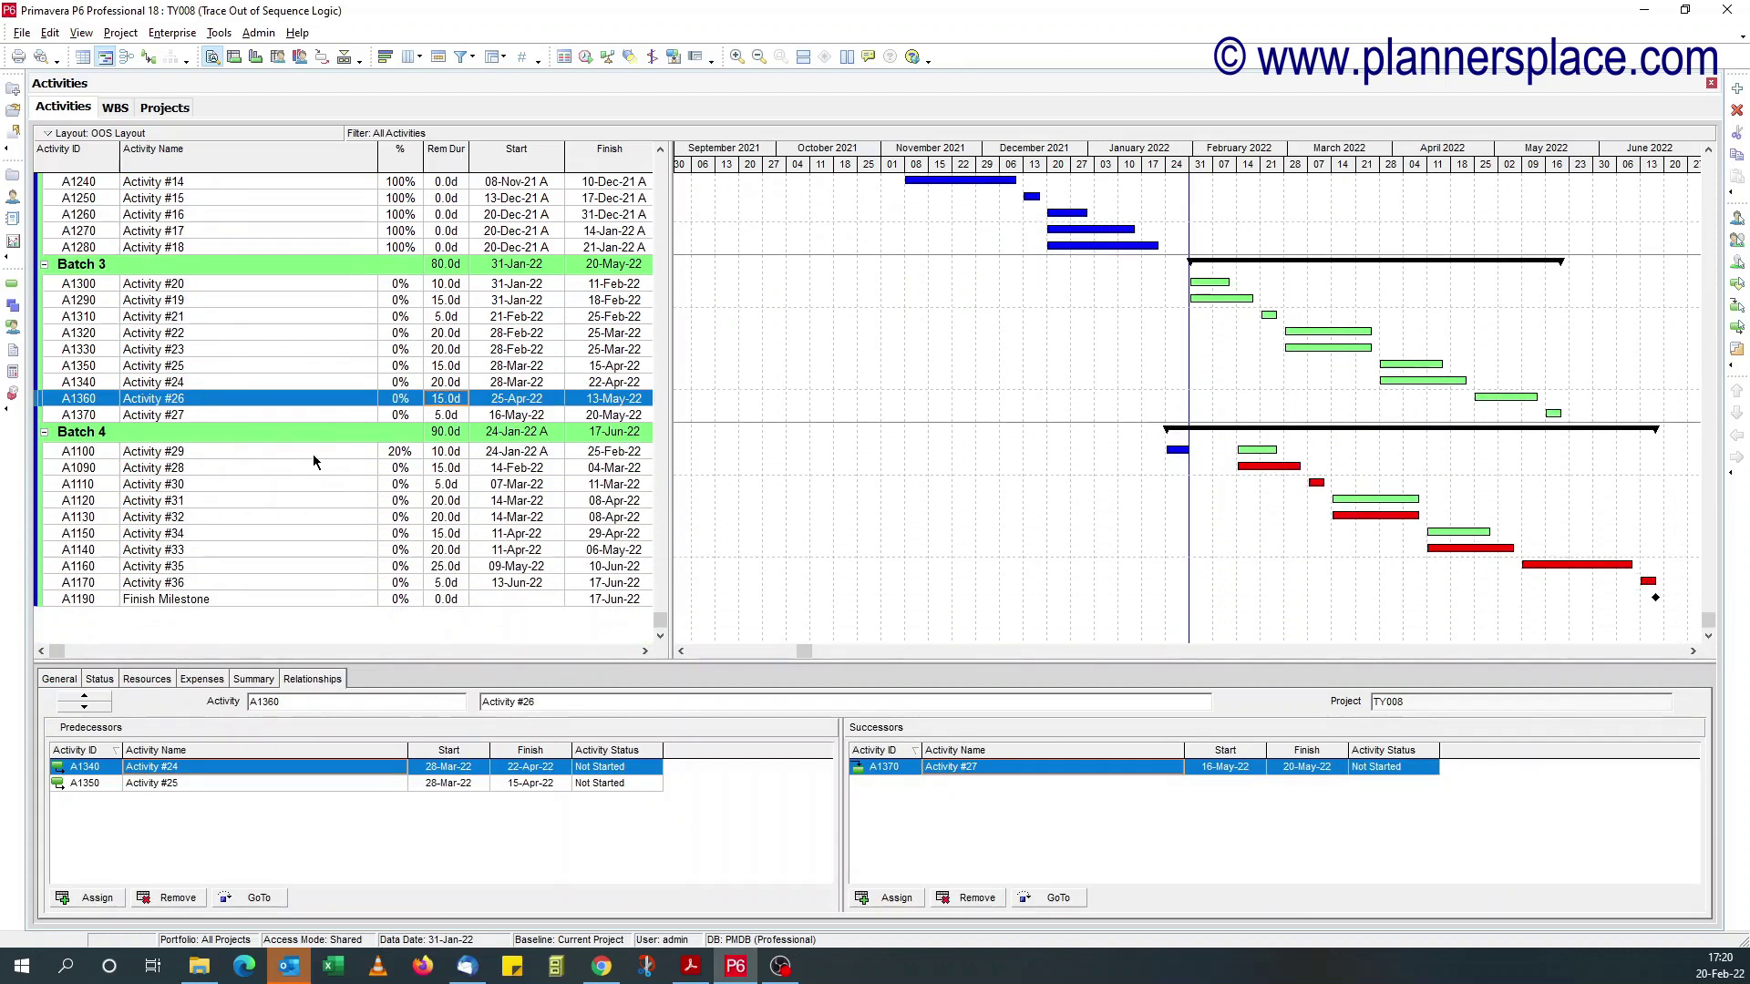
{"action": "left_click", "coordinate": [311, 453]}
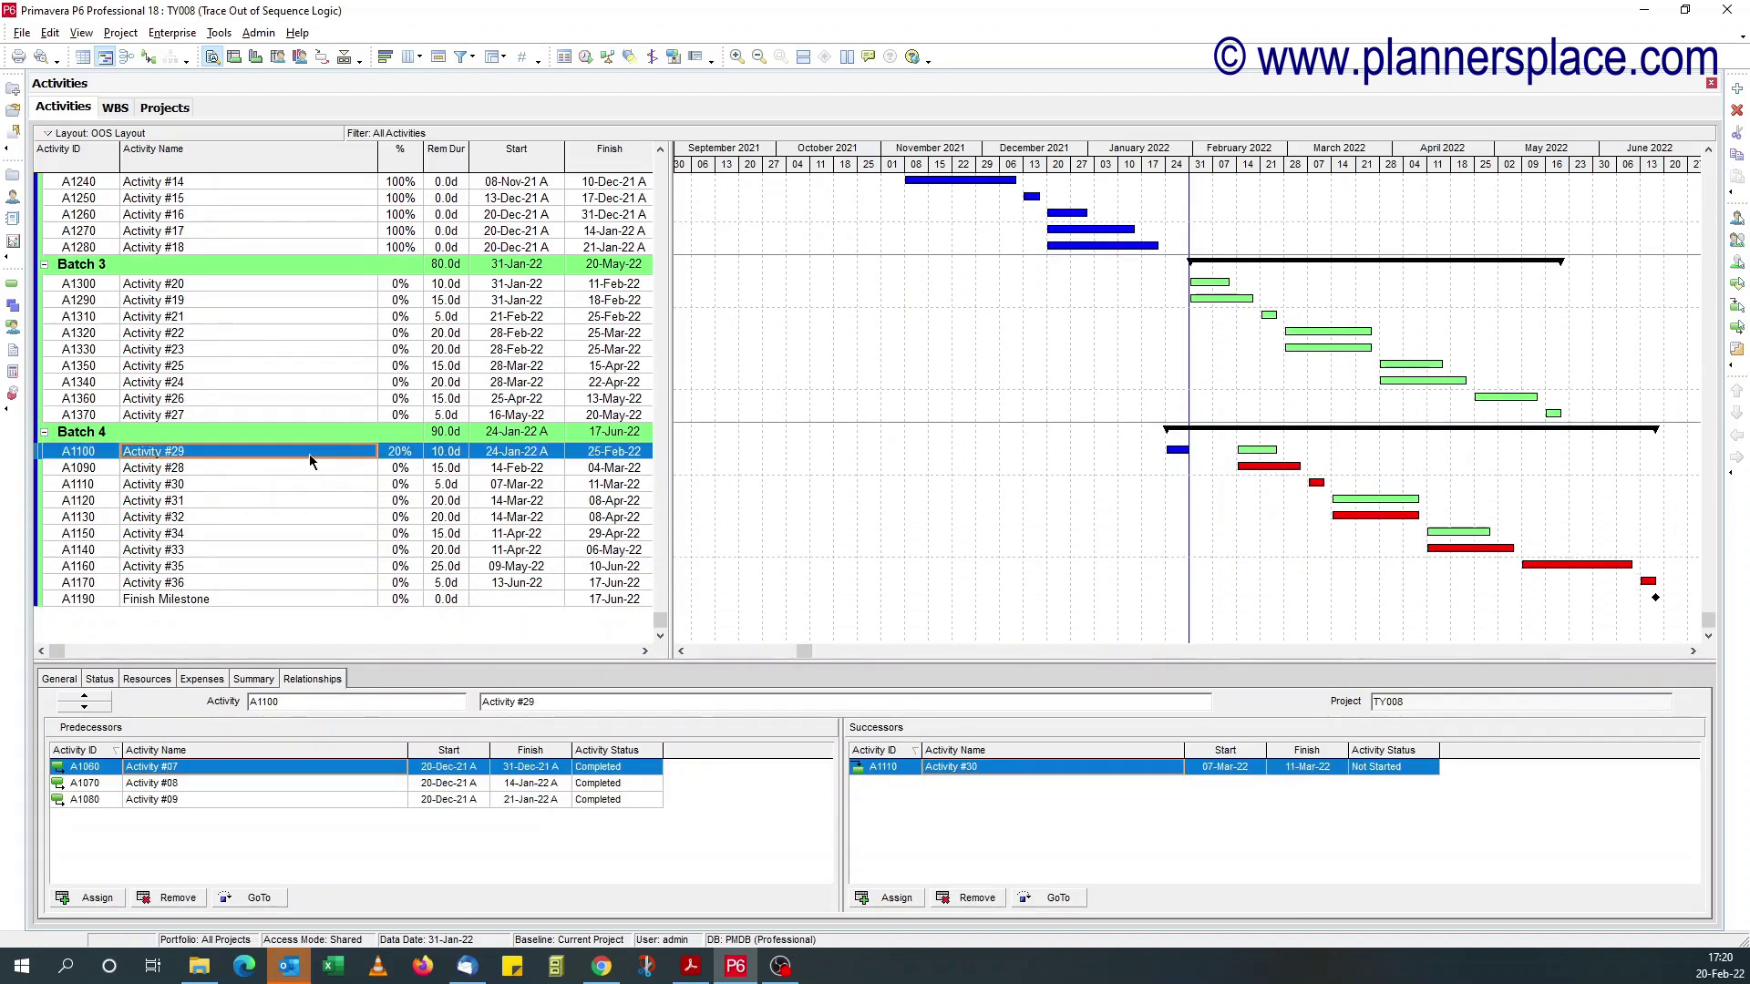
{"action": "left_click", "coordinate": [586, 57]}
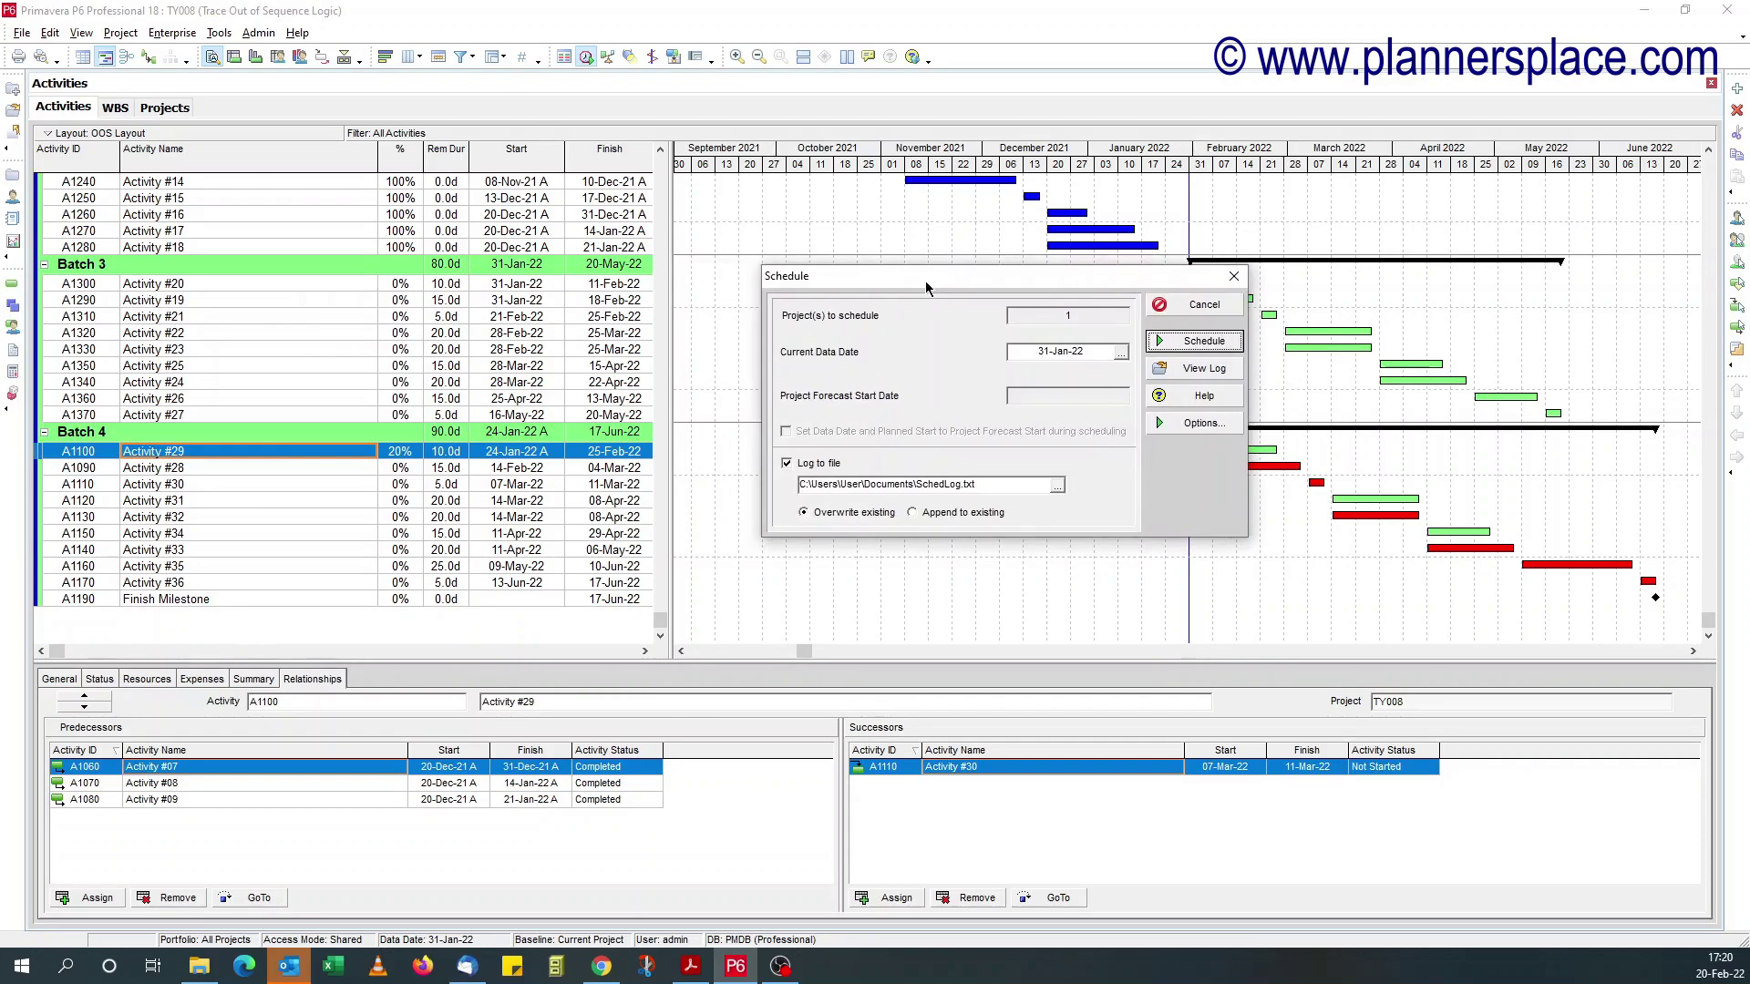
{"action": "left_click", "coordinate": [1217, 308]}
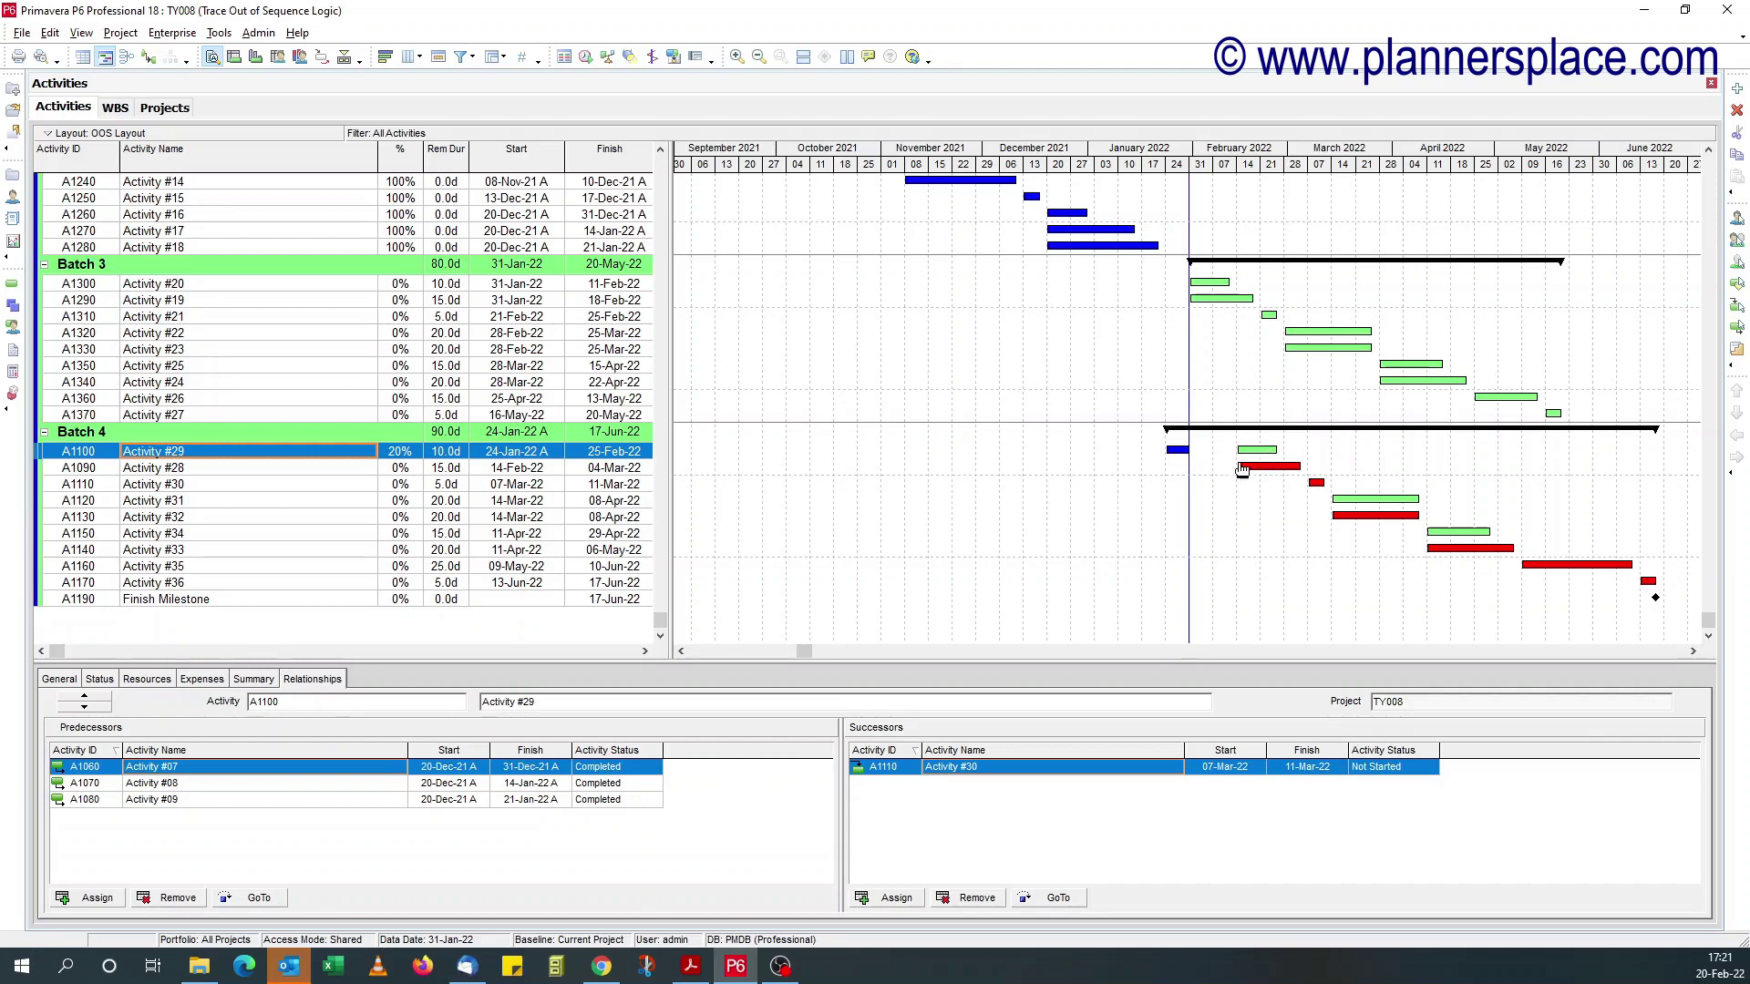
{"action": "left_click", "coordinate": [346, 470]}
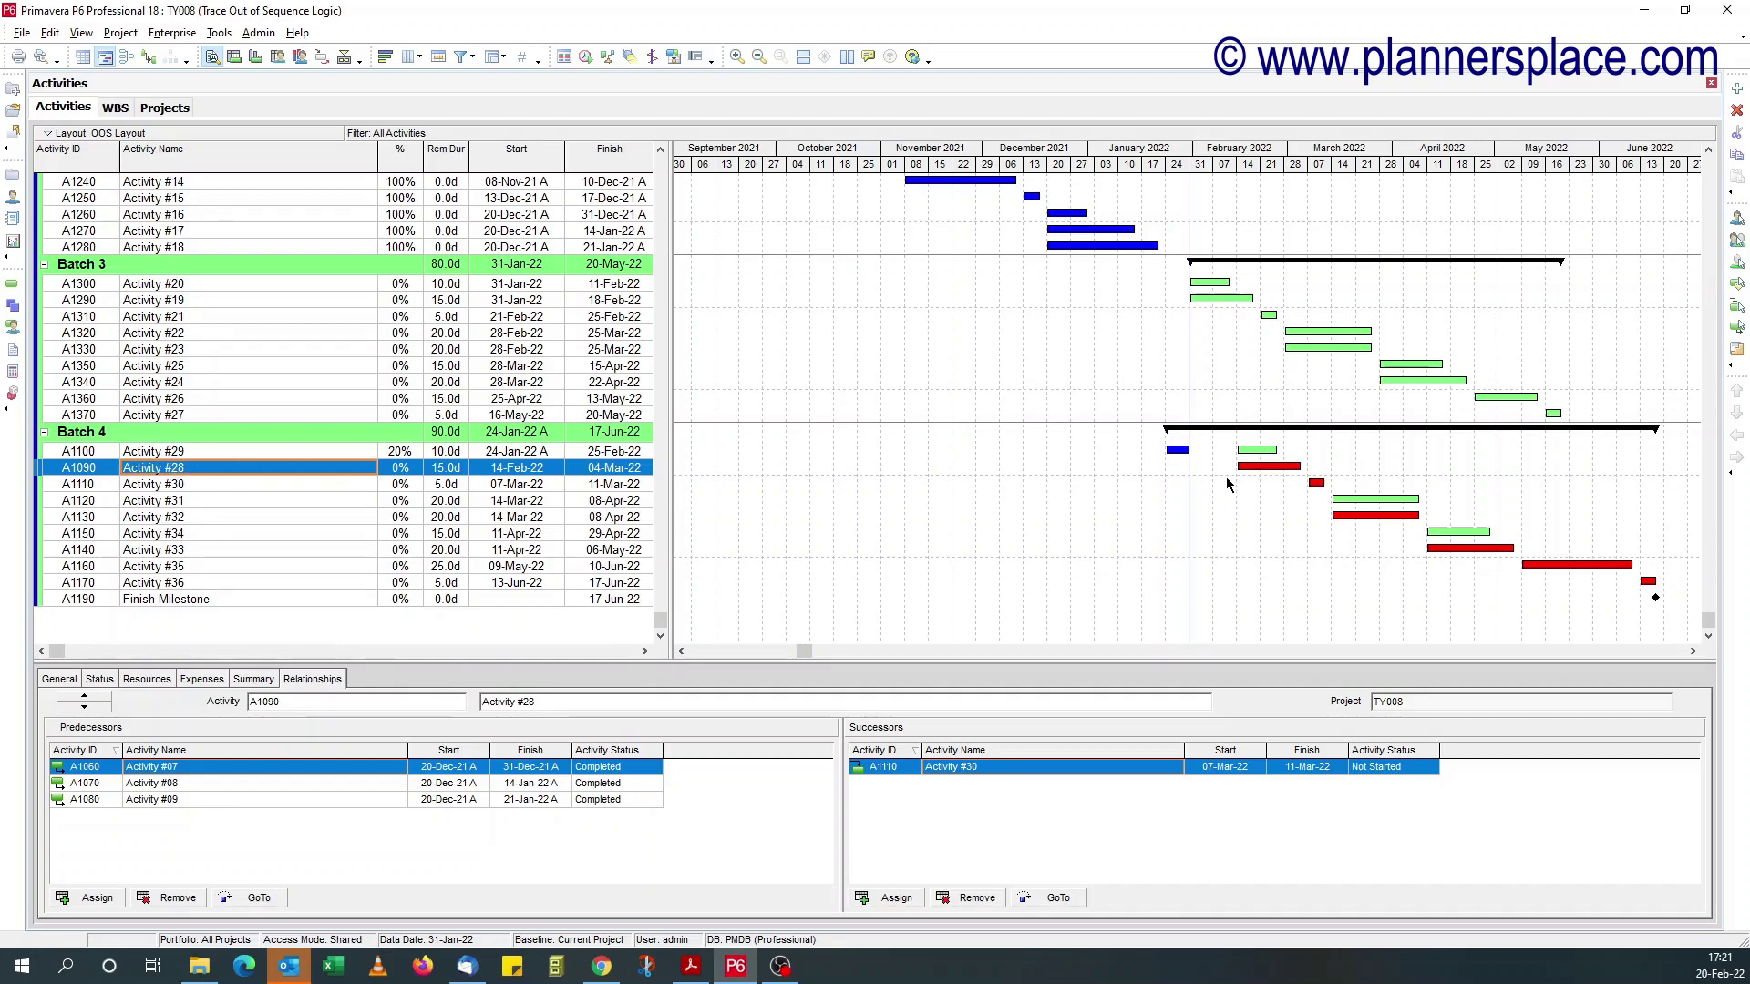
{"action": "left_click", "coordinate": [215, 453]}
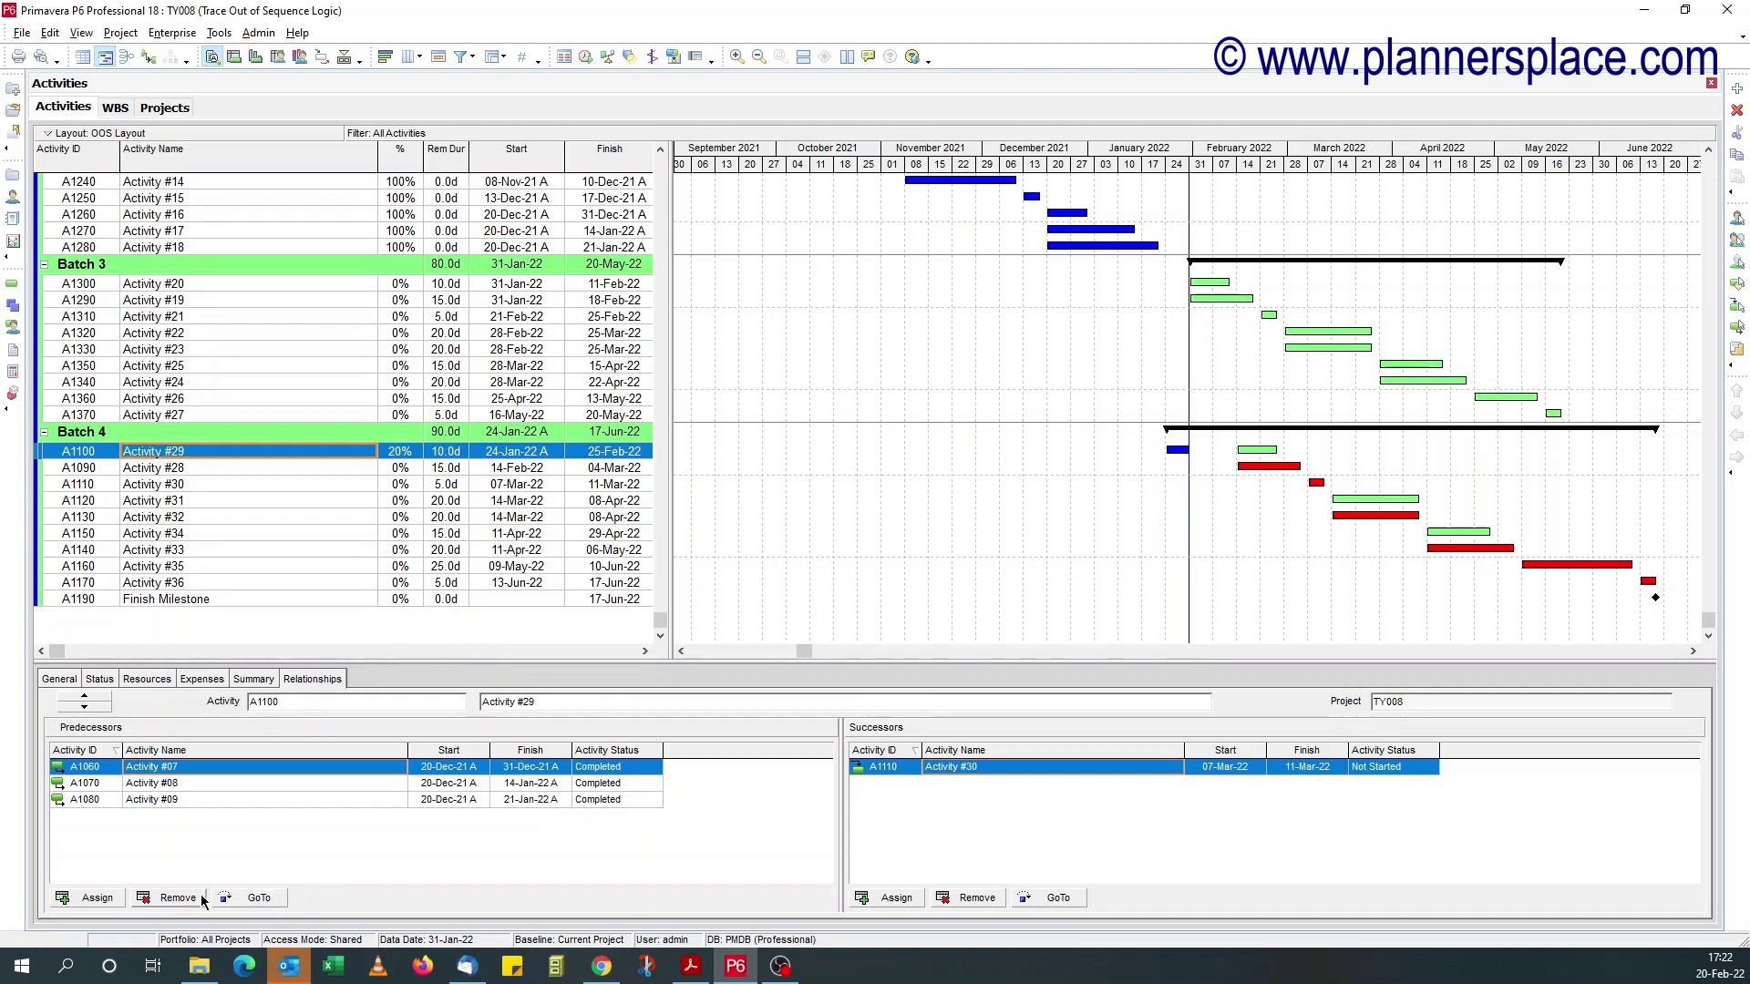
Check predecessors #09, #08 and #07, then select A1090 Activity #28 to list its relationships.
{"action": "left_click", "coordinate": [169, 800]}
{"action": "left_click", "coordinate": [175, 784]}
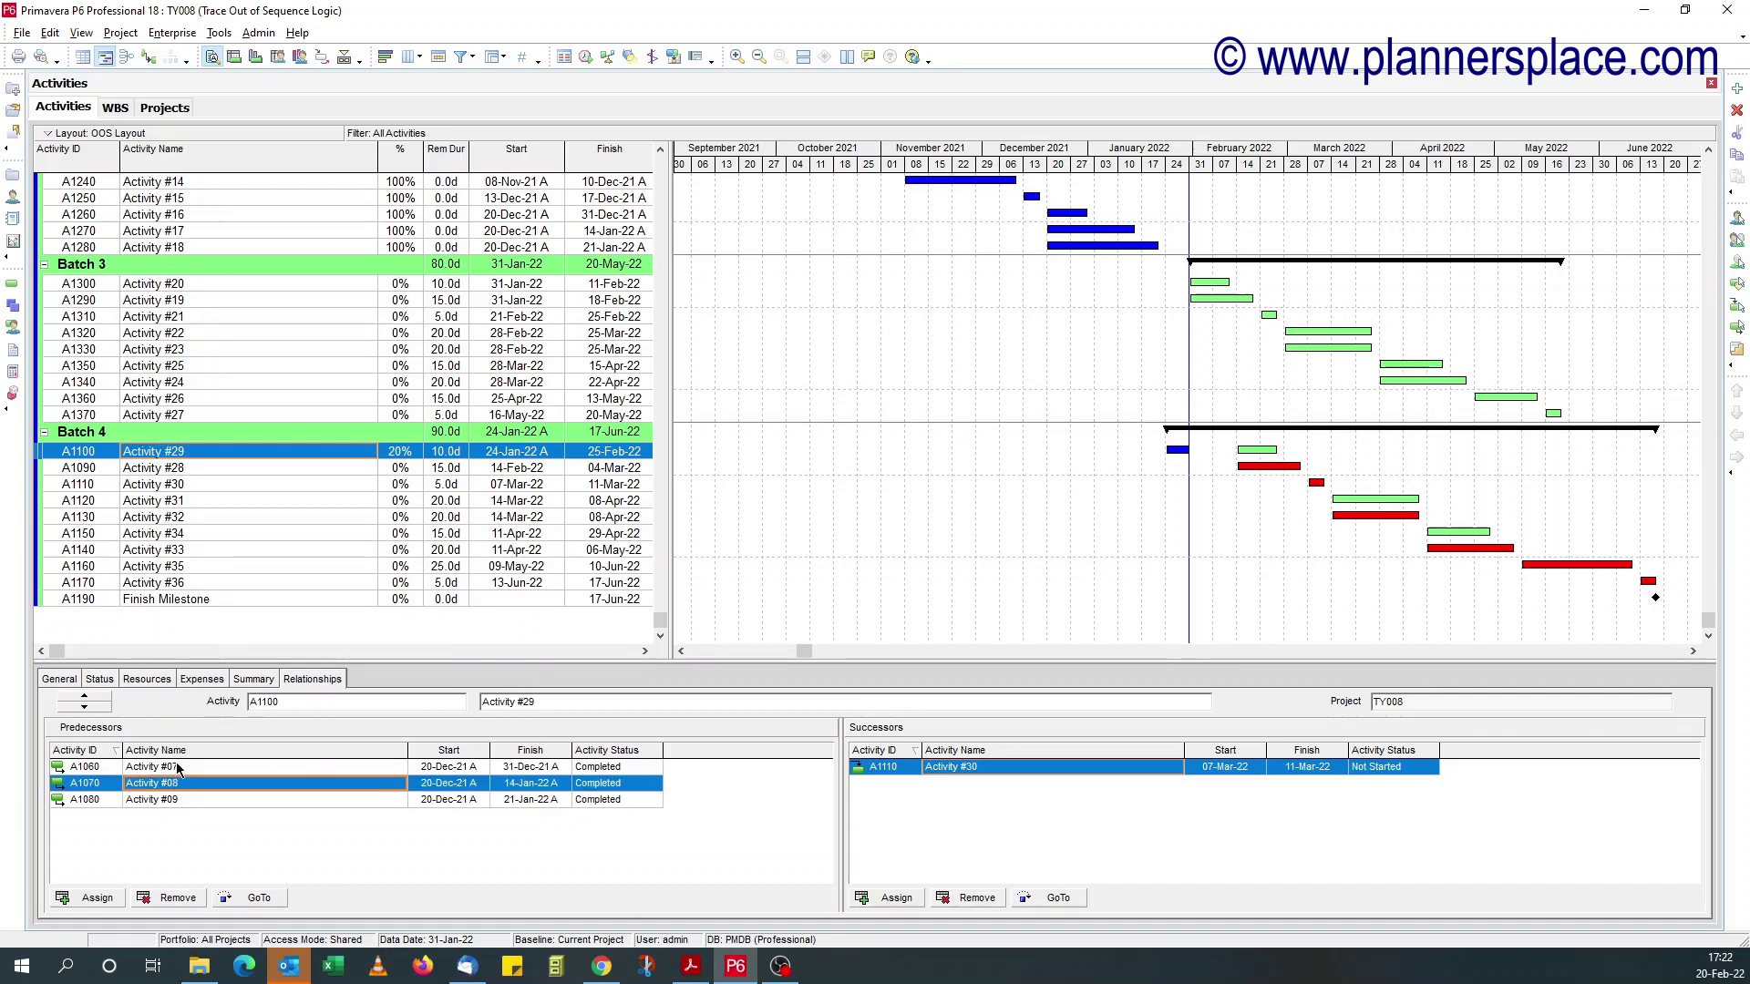
{"action": "left_click", "coordinate": [180, 768]}
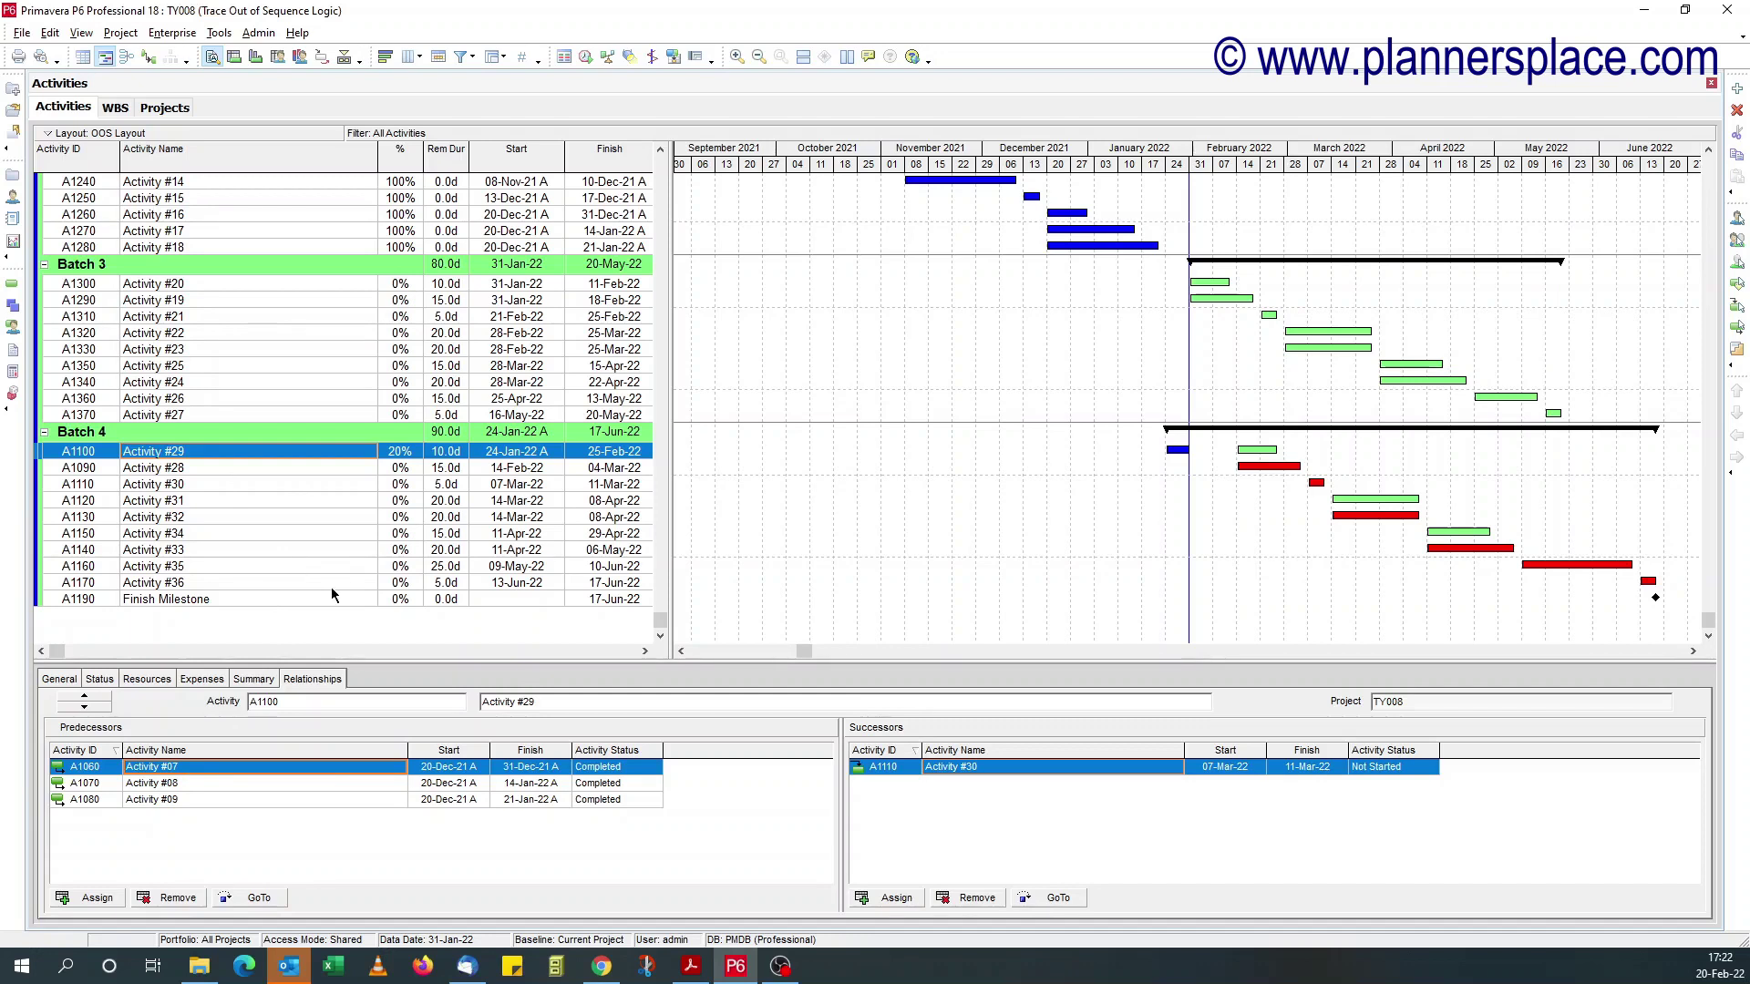
{"action": "left_click", "coordinate": [188, 467]}
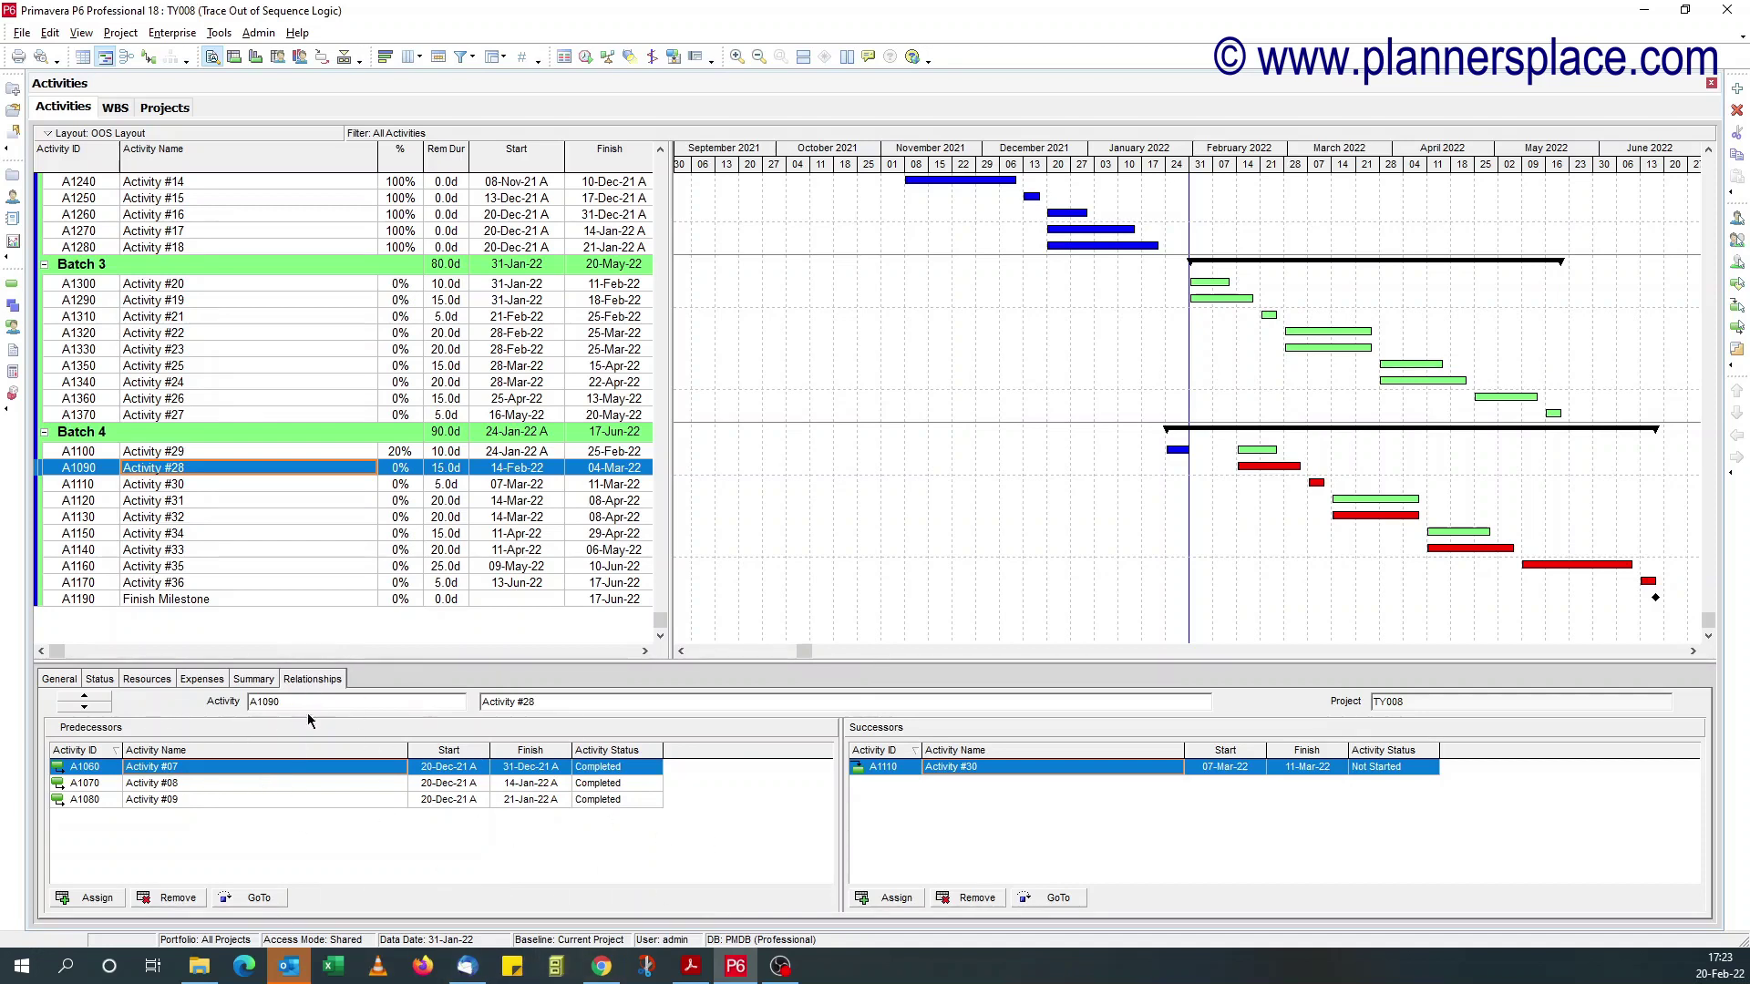
Add an Early Start date column after Activity Status in Activity #28's Predecessors table.
{"action": "right_click", "coordinate": [684, 756]}
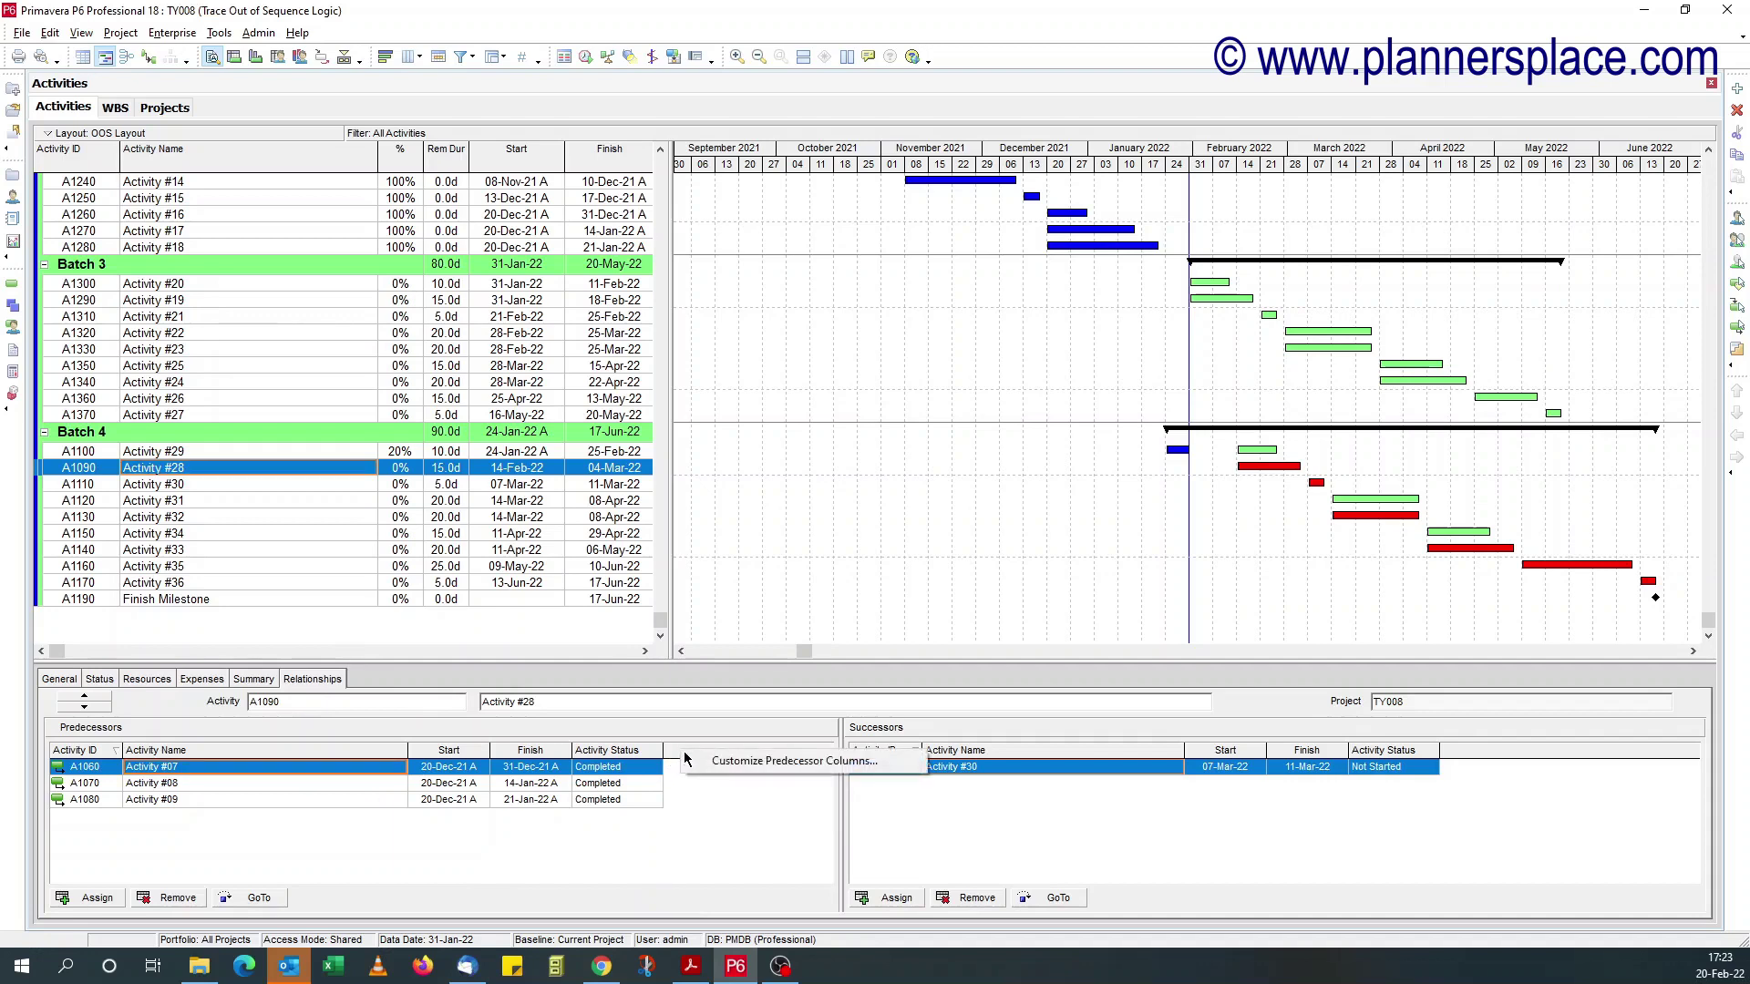
{"action": "left_click", "coordinate": [724, 764]}
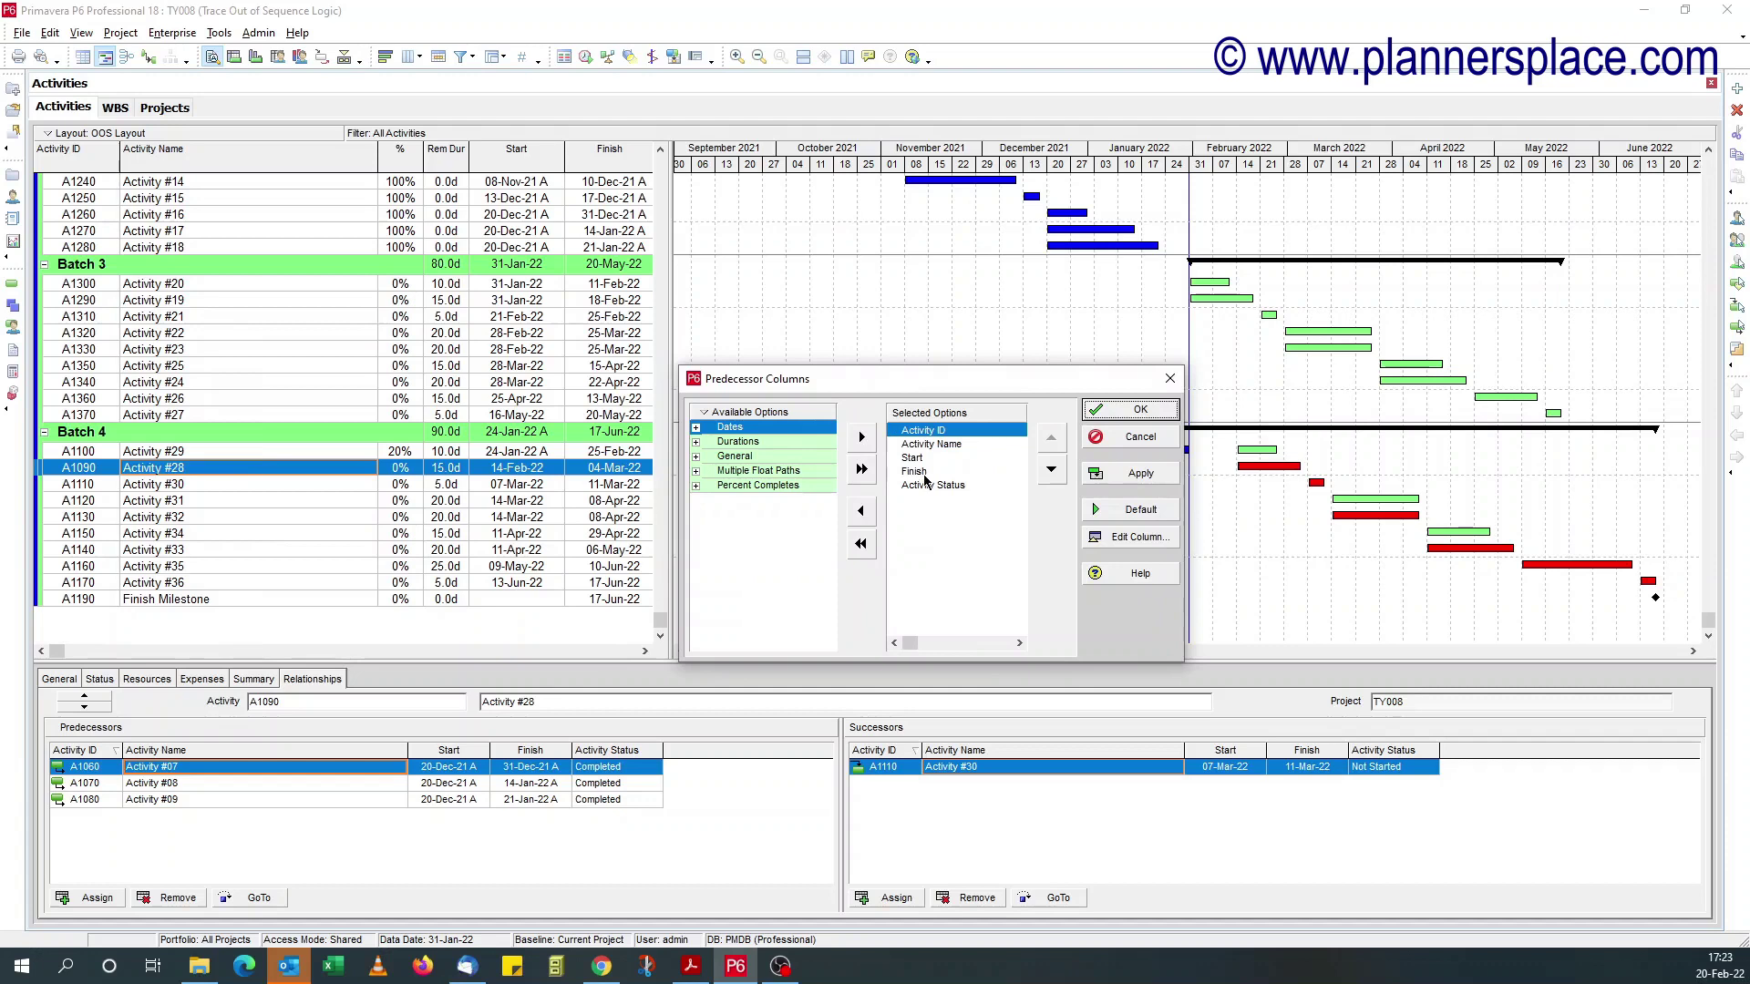
{"action": "left_click", "coordinate": [926, 487]}
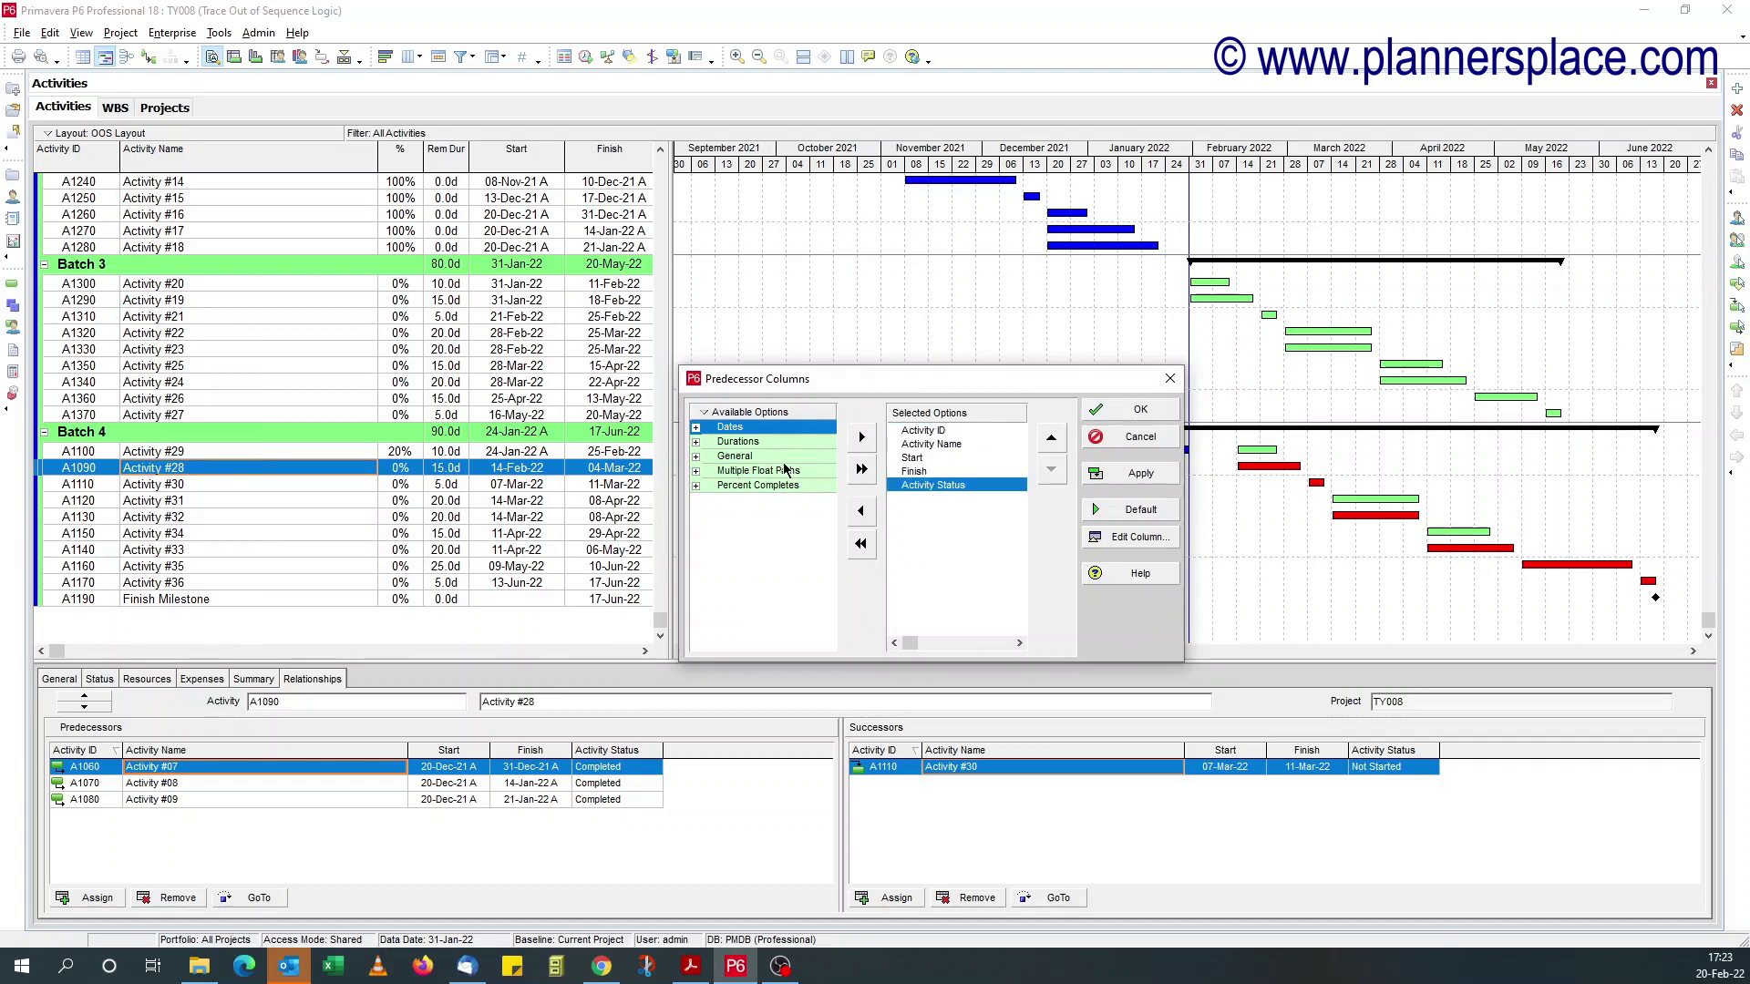
{"action": "left_click", "coordinate": [695, 427]}
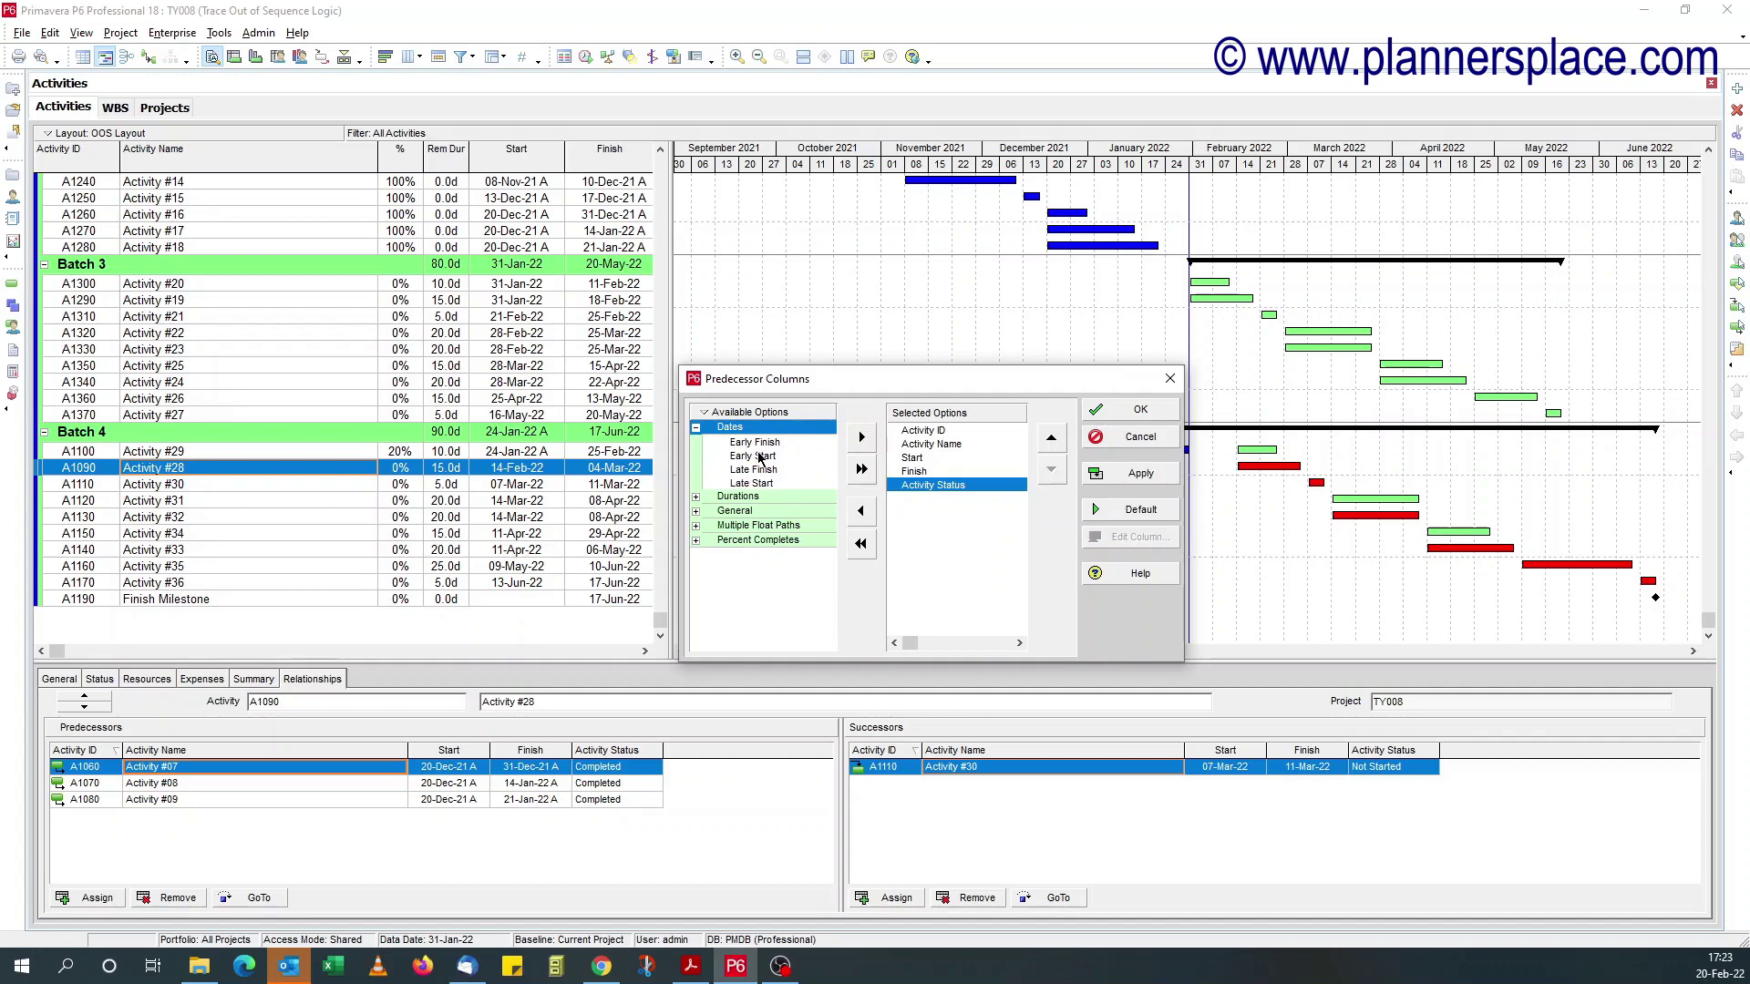
{"action": "double_click", "coordinate": [761, 457]}
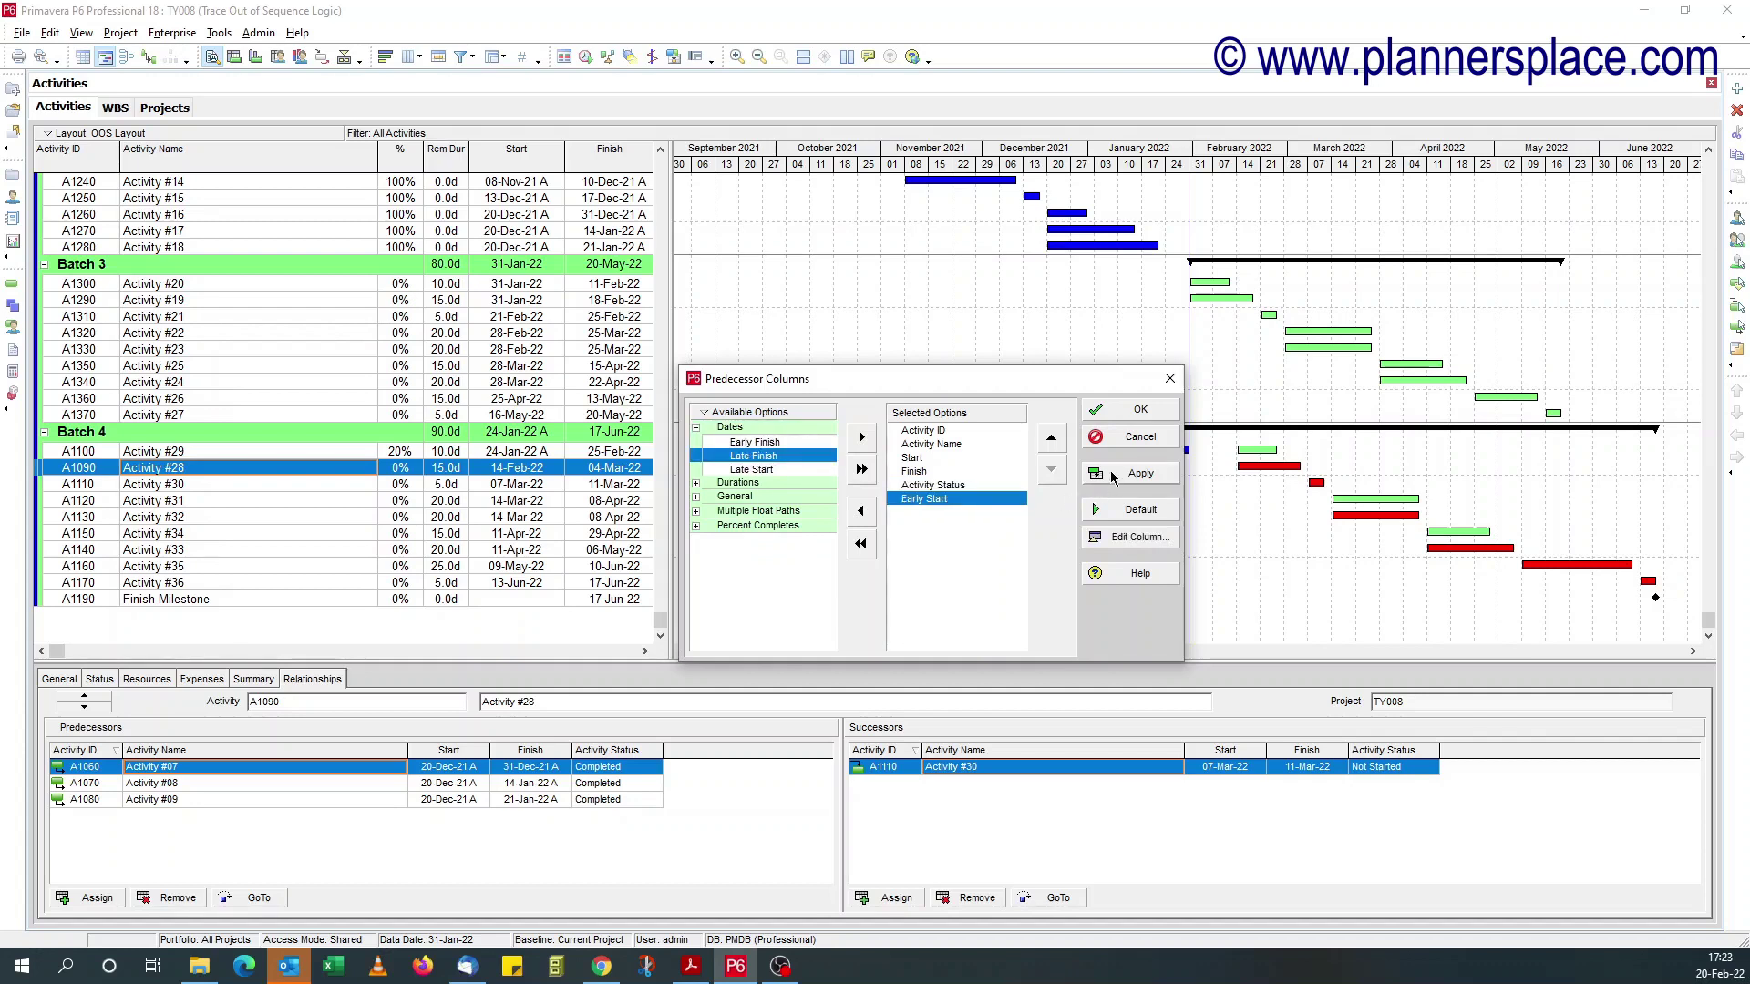
{"action": "left_click", "coordinate": [1111, 475]}
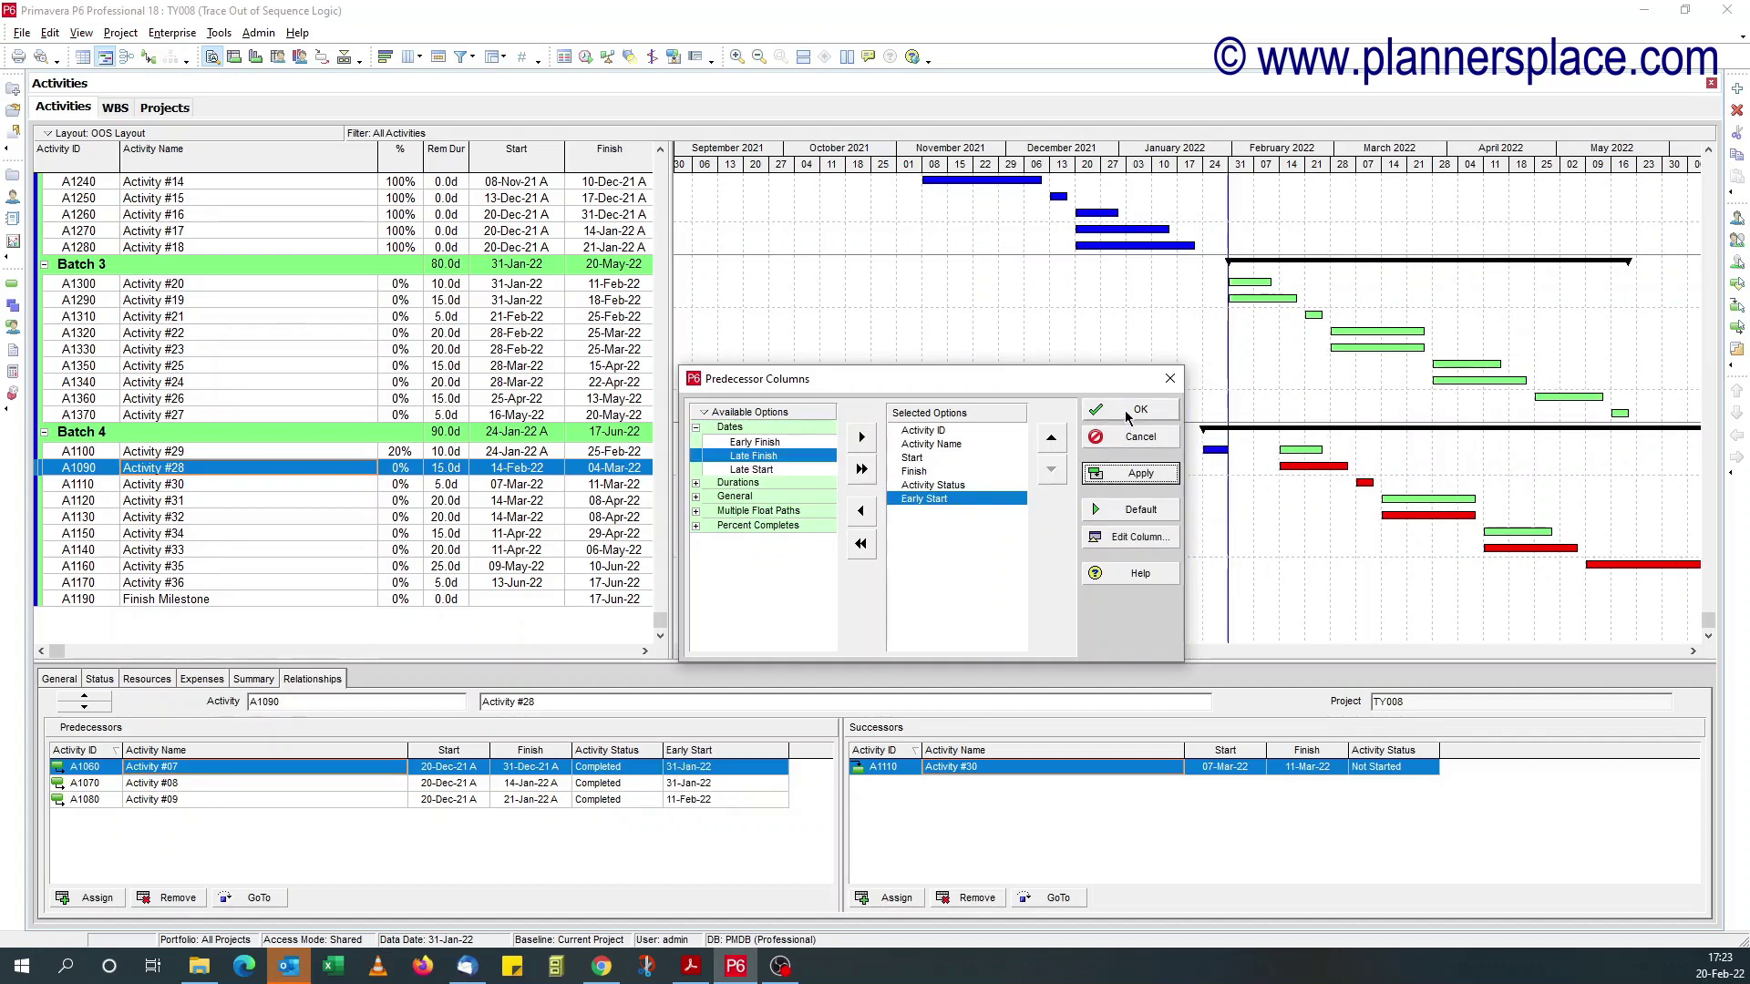
{"action": "left_click", "coordinate": [1119, 410]}
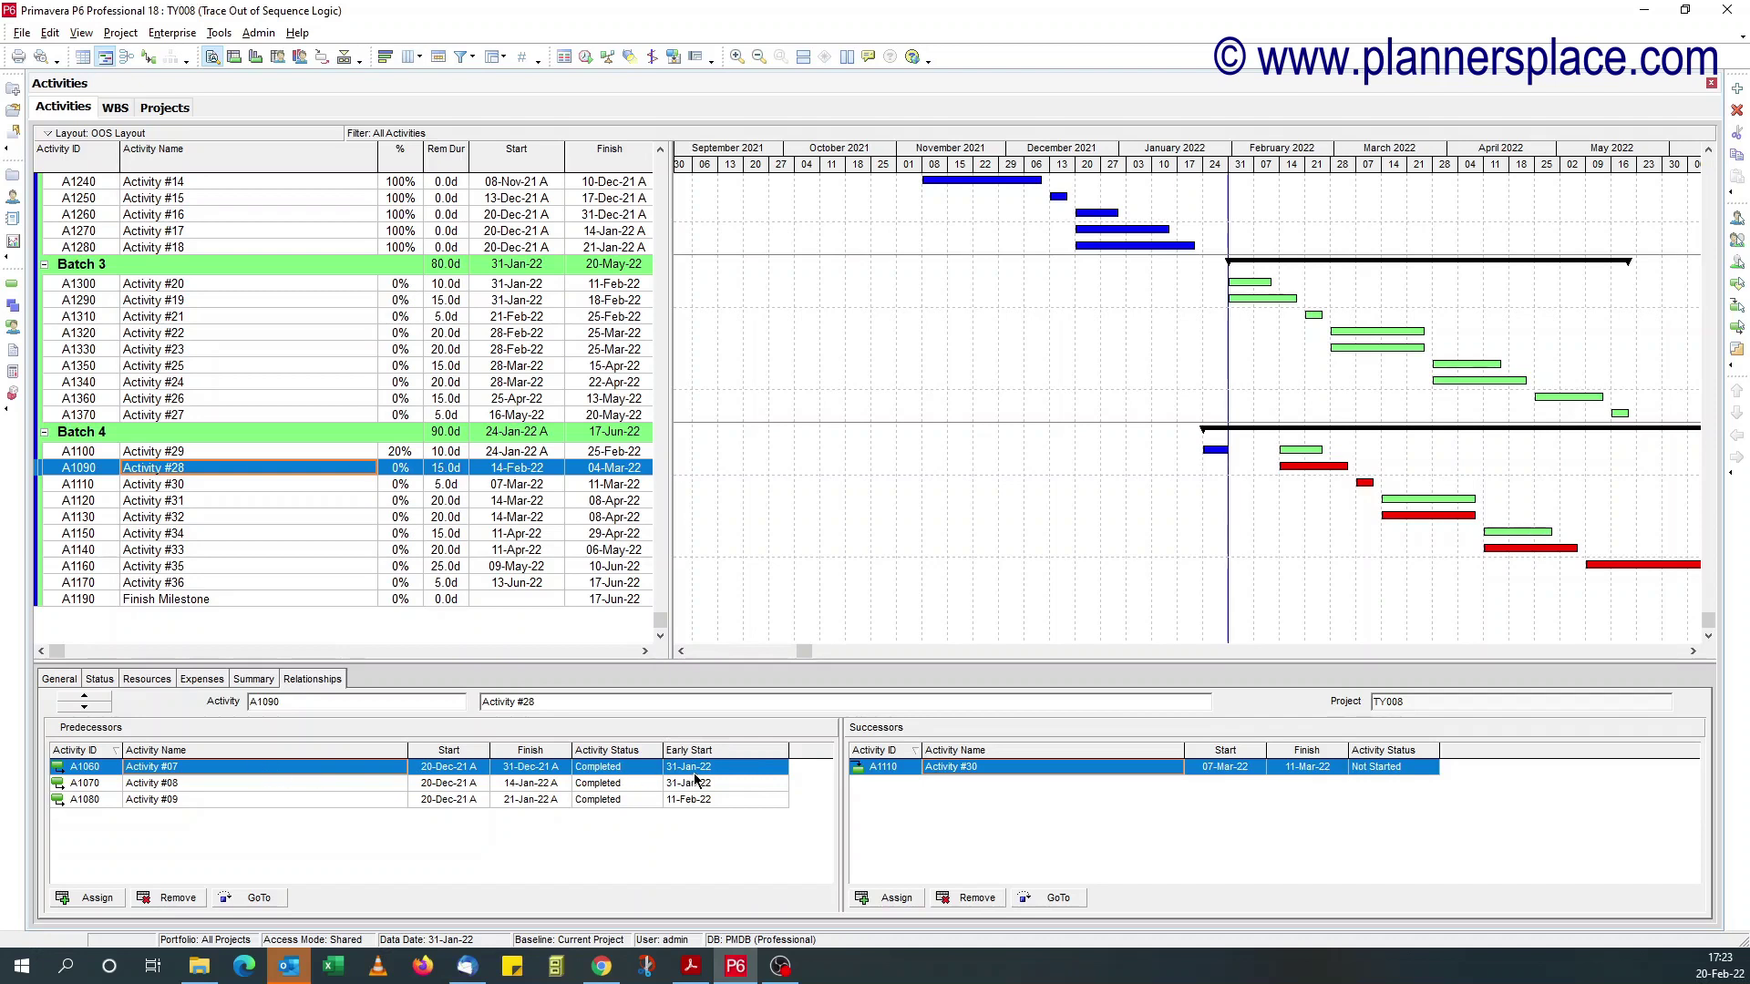
{"action": "left_click", "coordinate": [199, 789]}
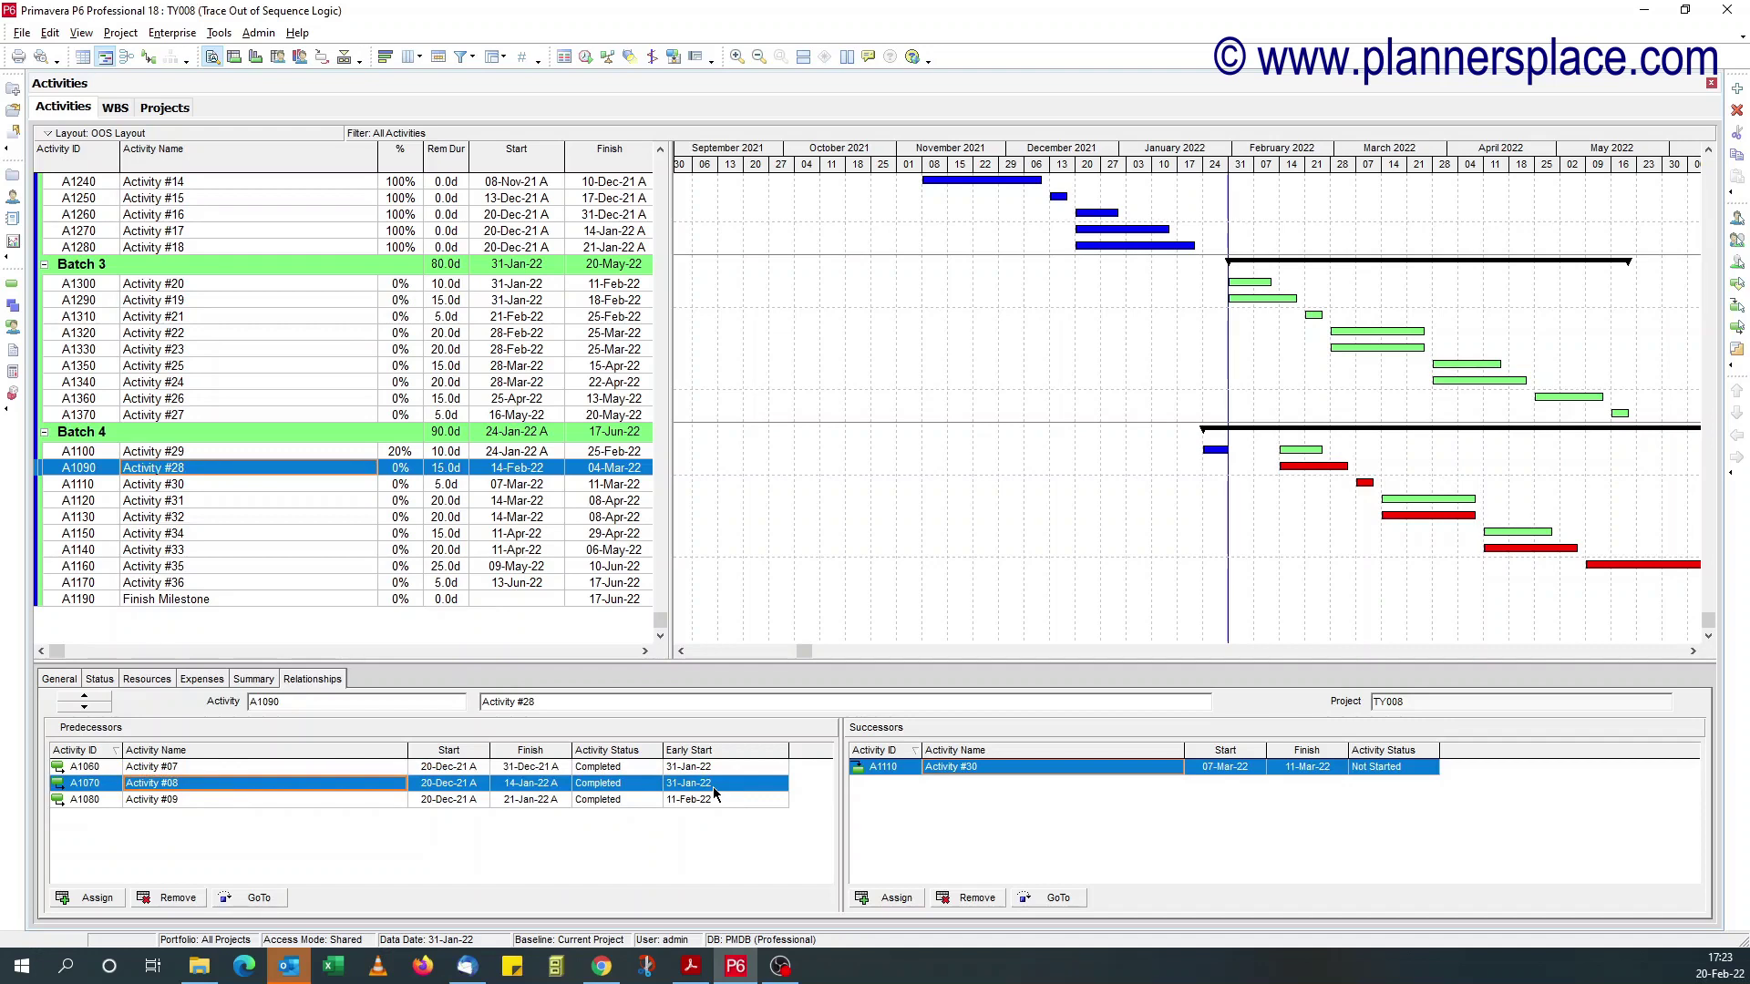
{"action": "left_click", "coordinate": [219, 800]}
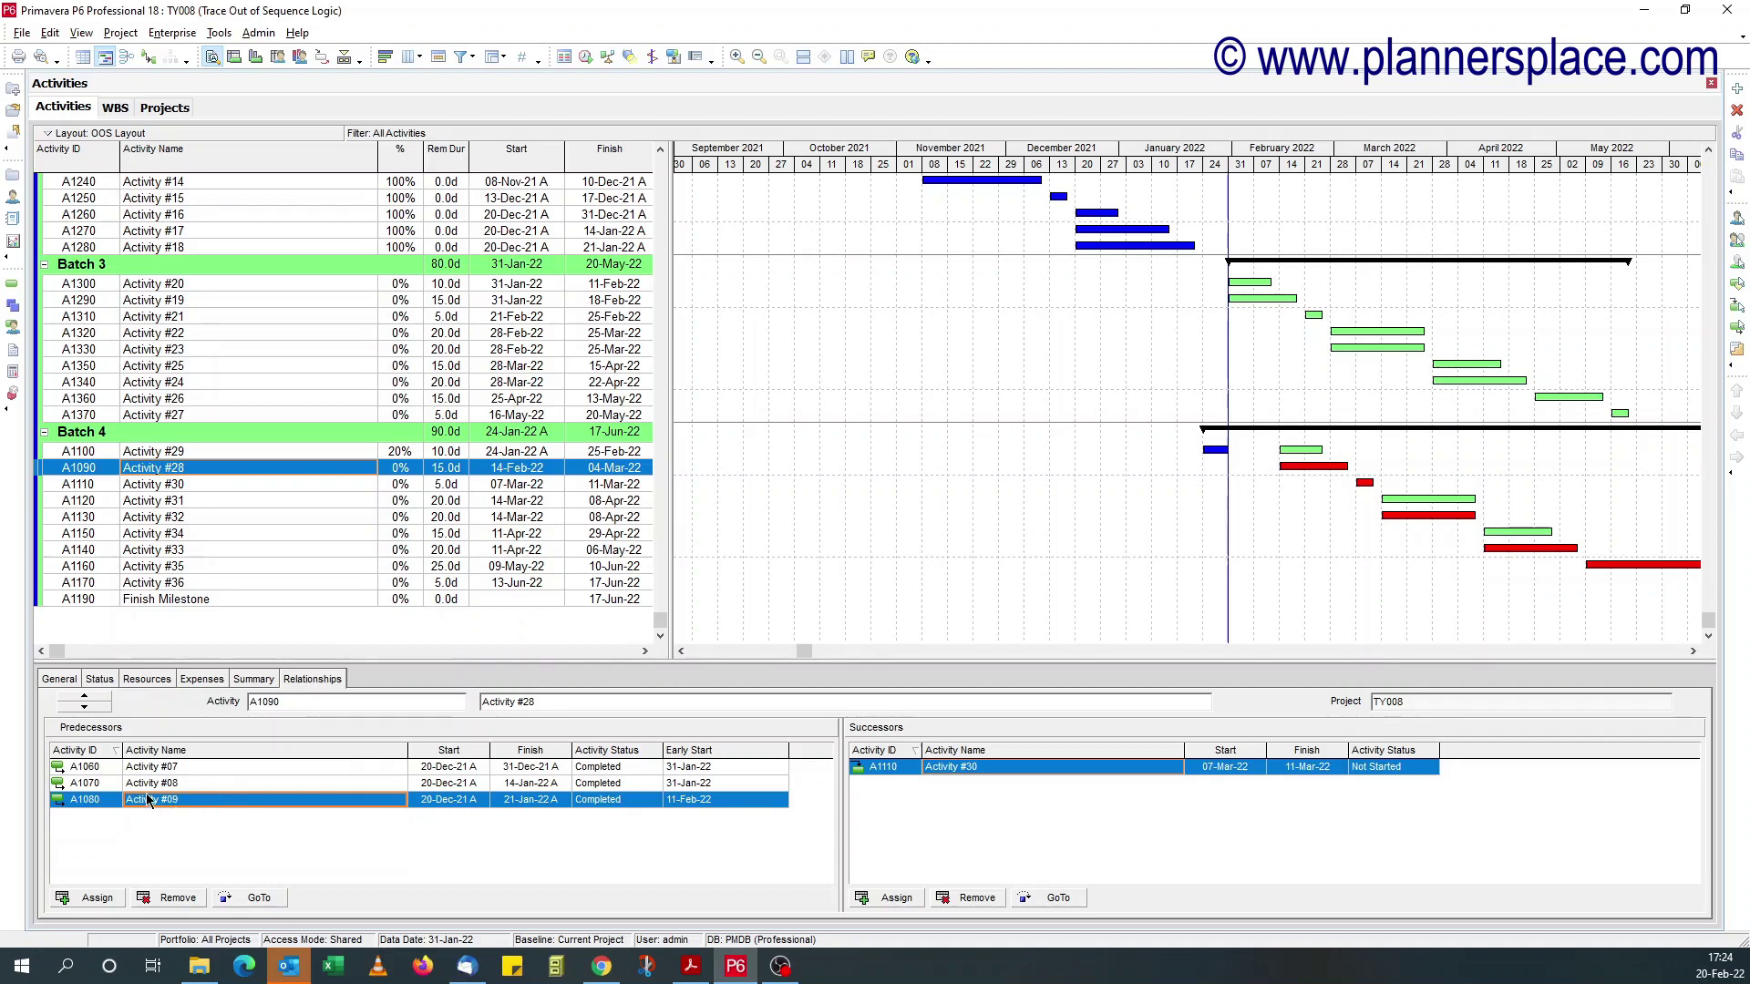
{"action": "left_click", "coordinate": [264, 453]}
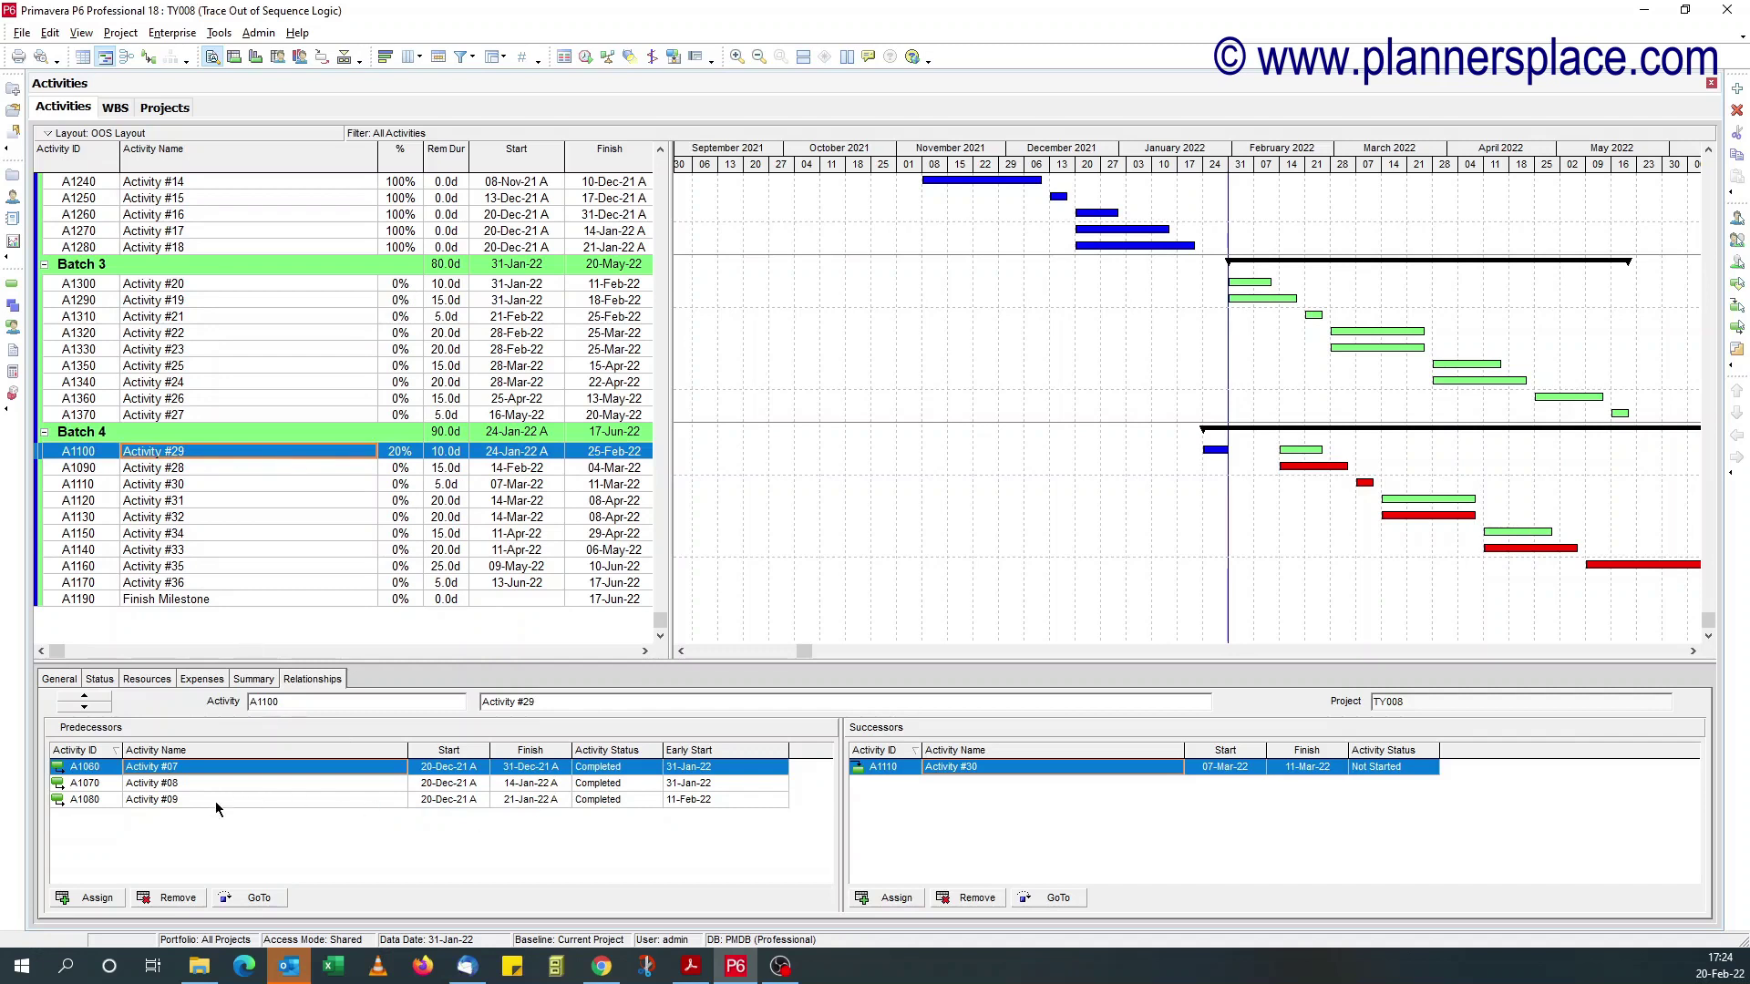
{"action": "left_click", "coordinate": [196, 473]}
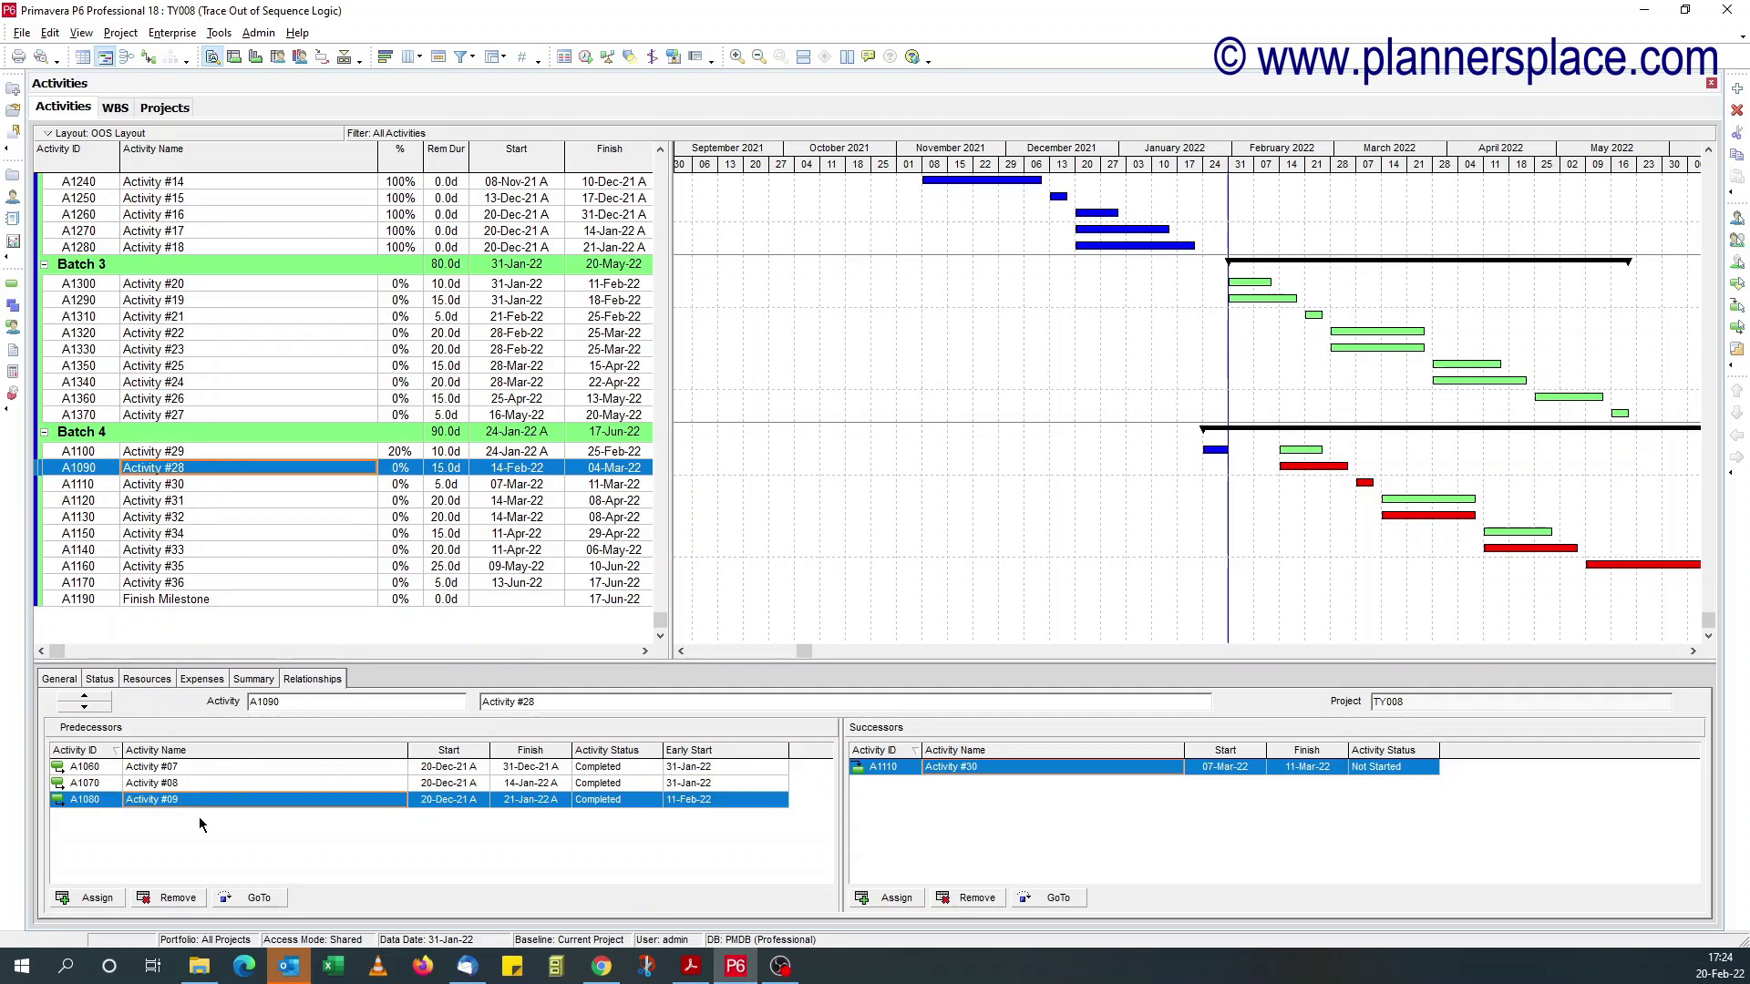
Follow the predecessor chain from Activity #09 through Activity #06 back to Activity #03.
{"action": "left_click", "coordinate": [255, 899]}
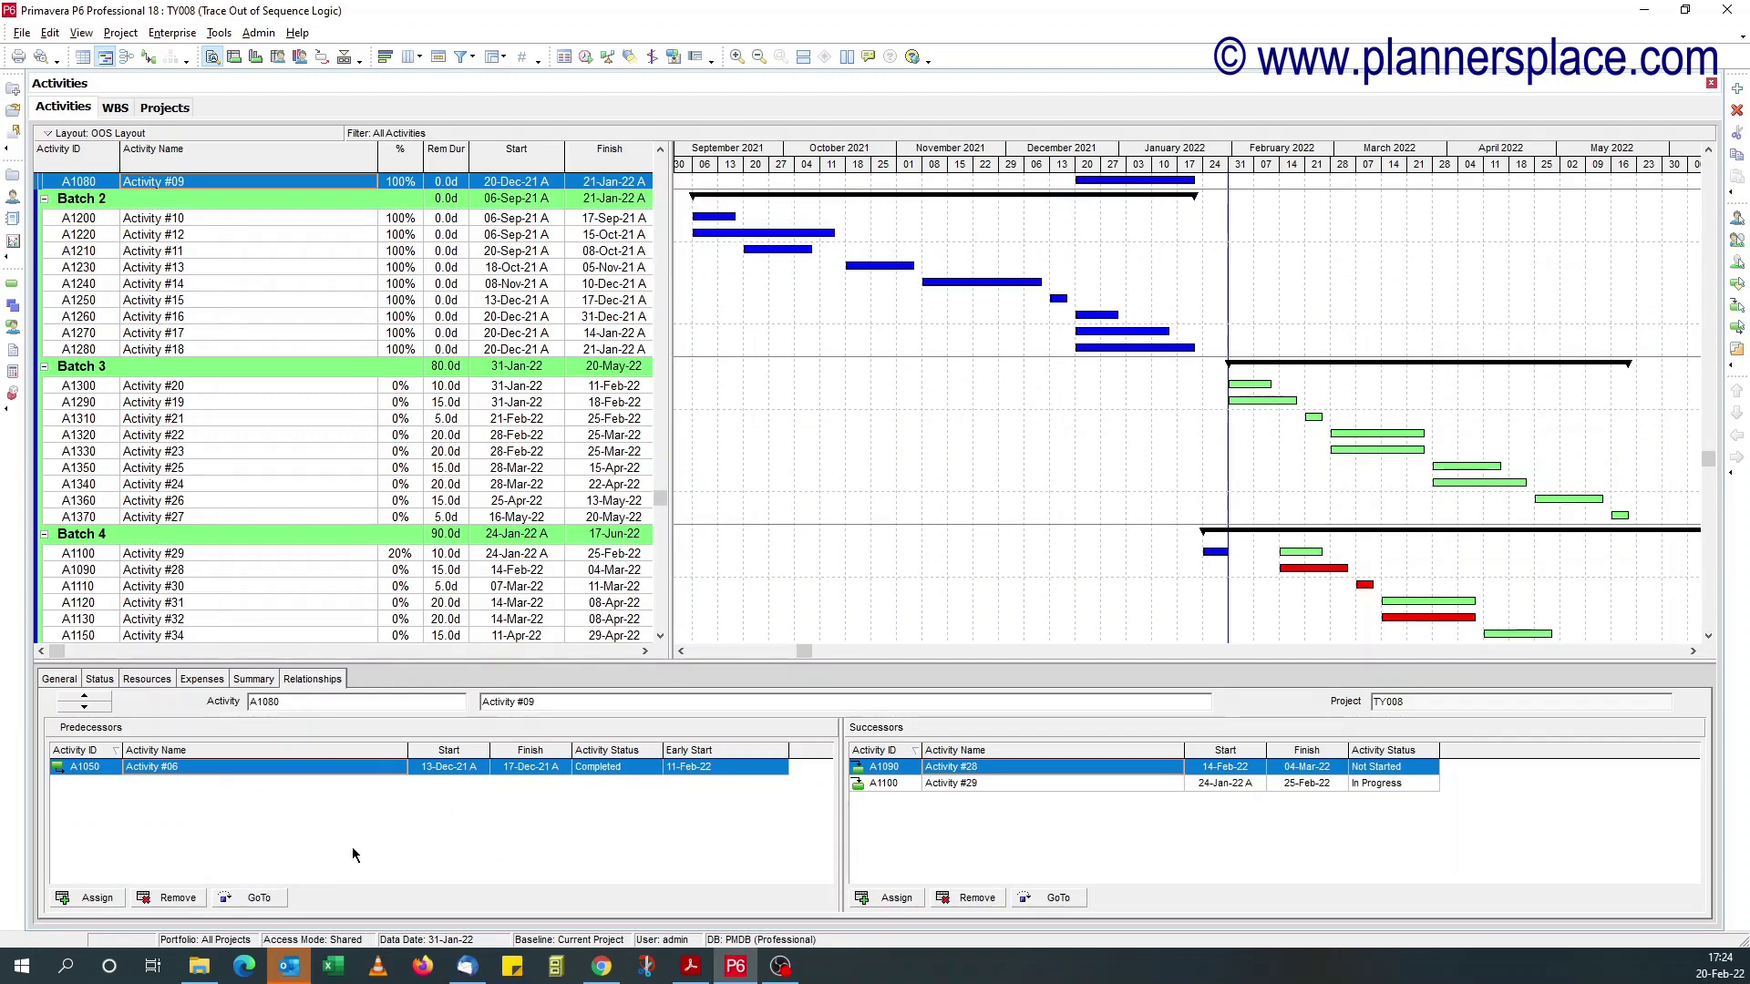
{"action": "left_click", "coordinate": [264, 898]}
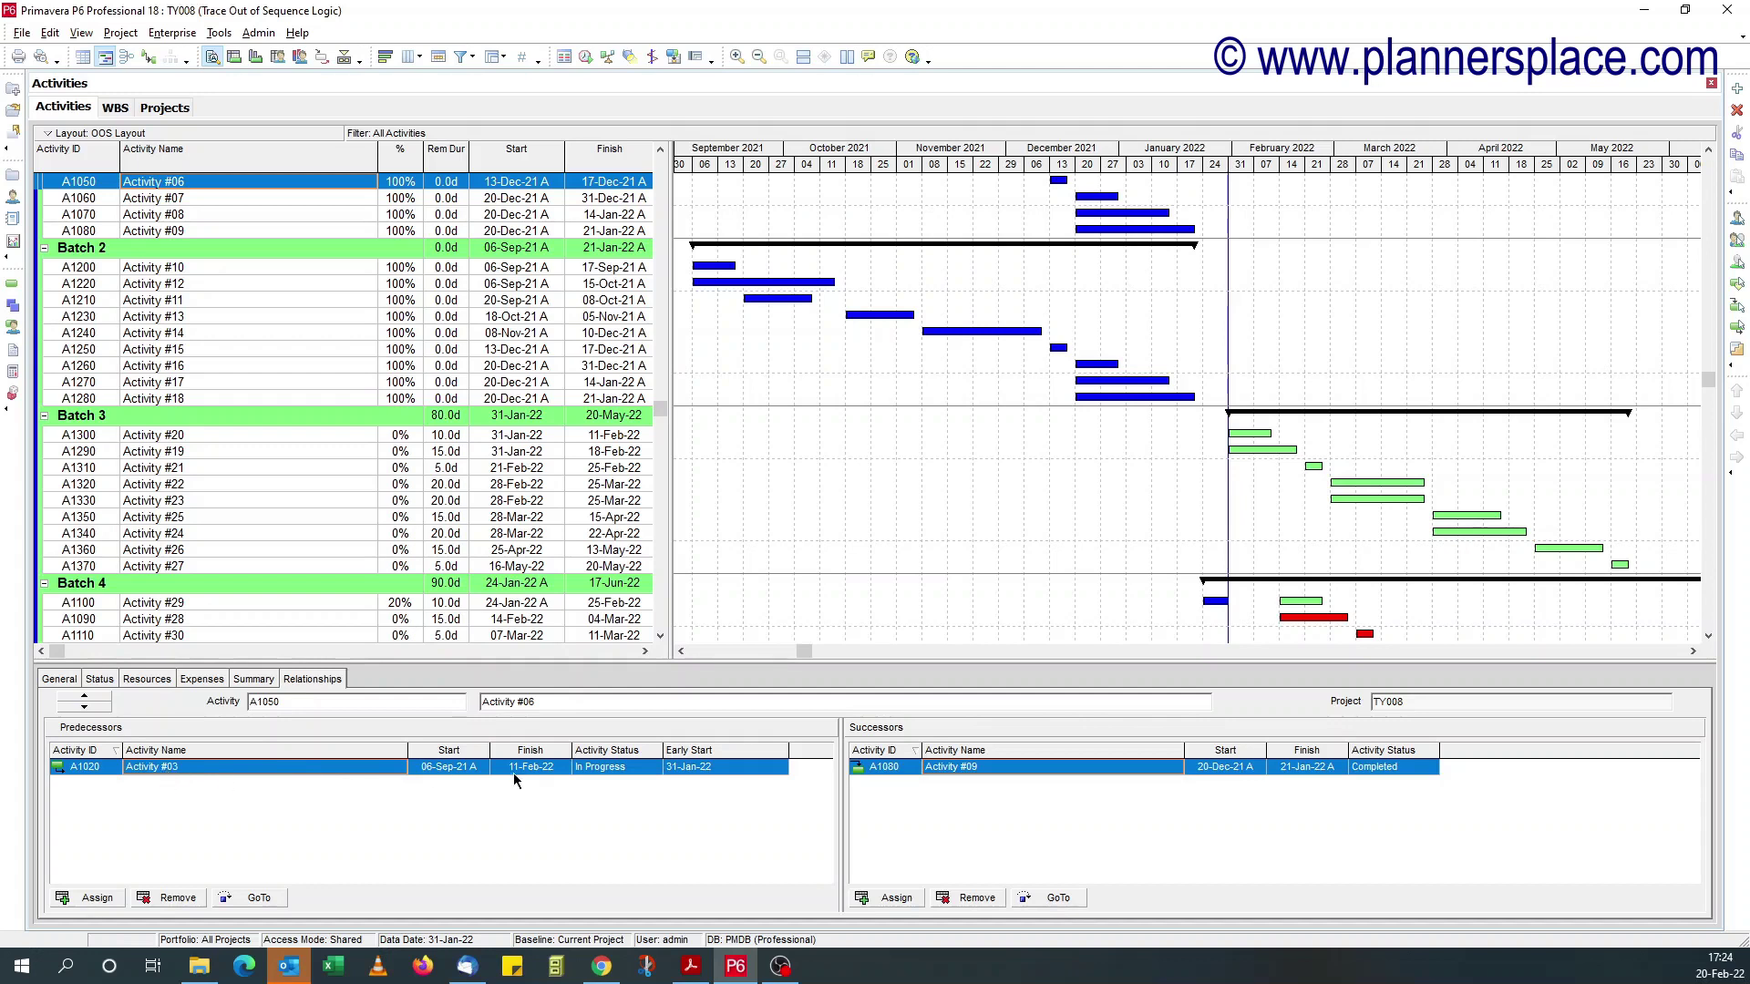
{"action": "left_click", "coordinate": [252, 902]}
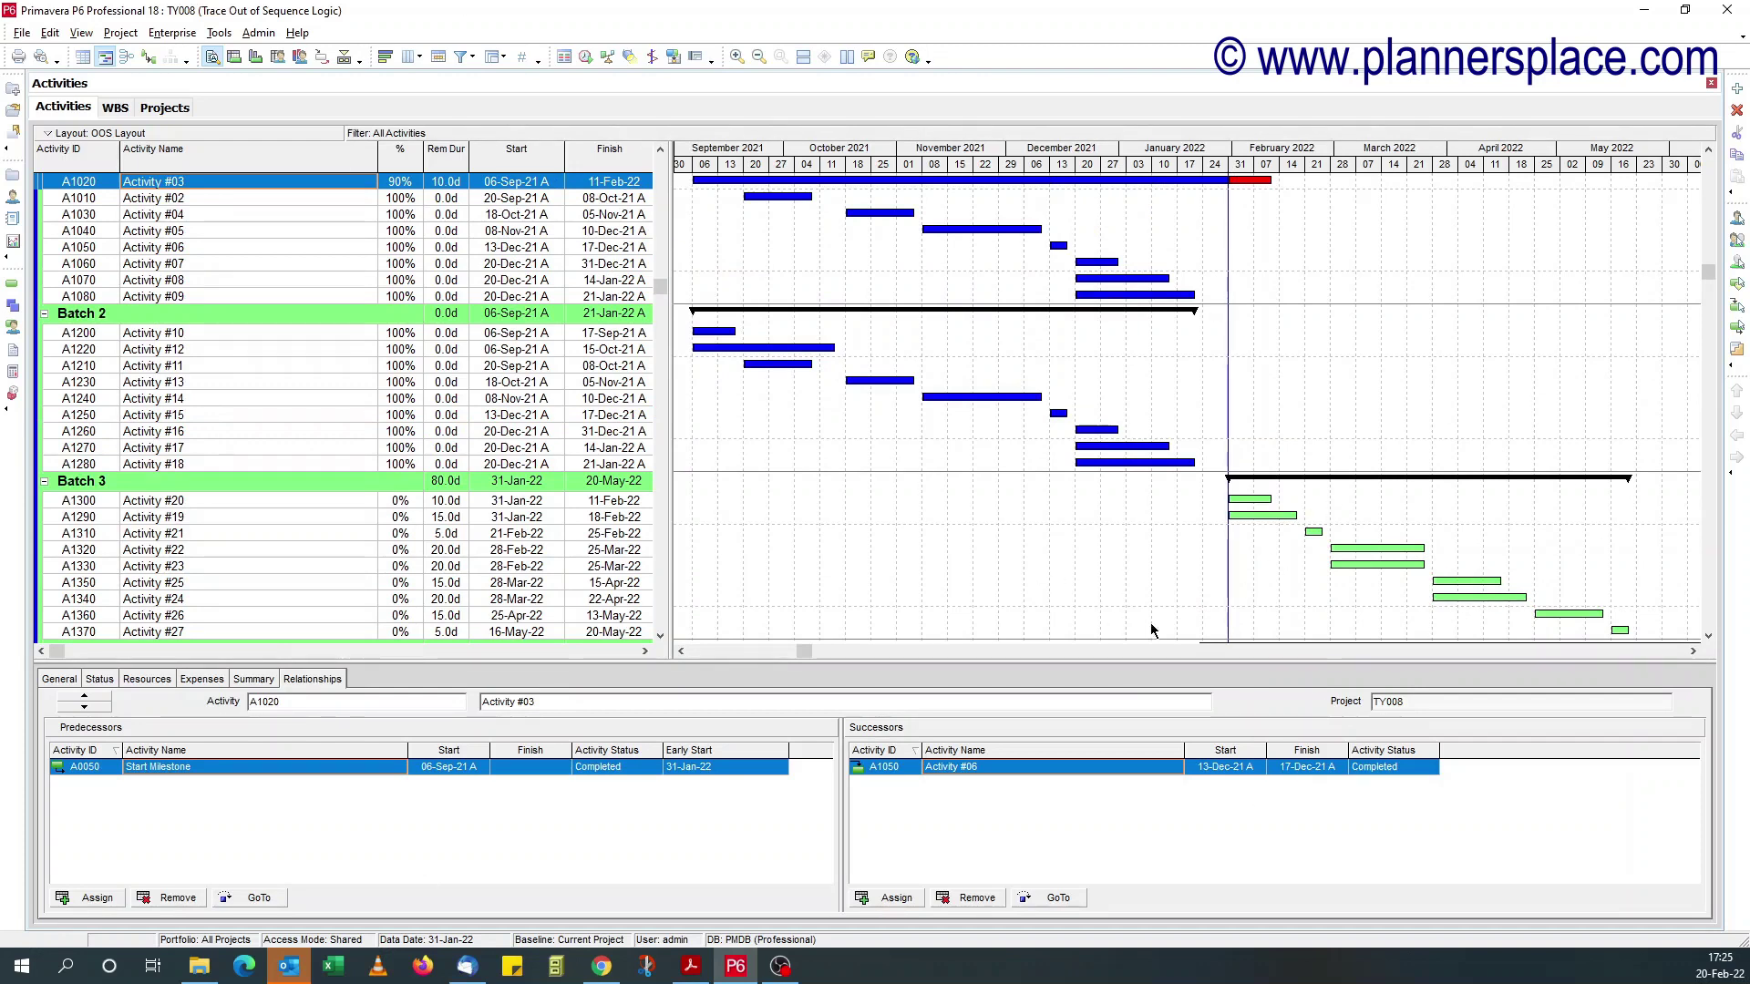
{"action": "scroll", "coordinate": [1709, 629], "scroll_direction": "down", "scroll_amount": 4}
{"action": "left_click", "coordinate": [1710, 635]}
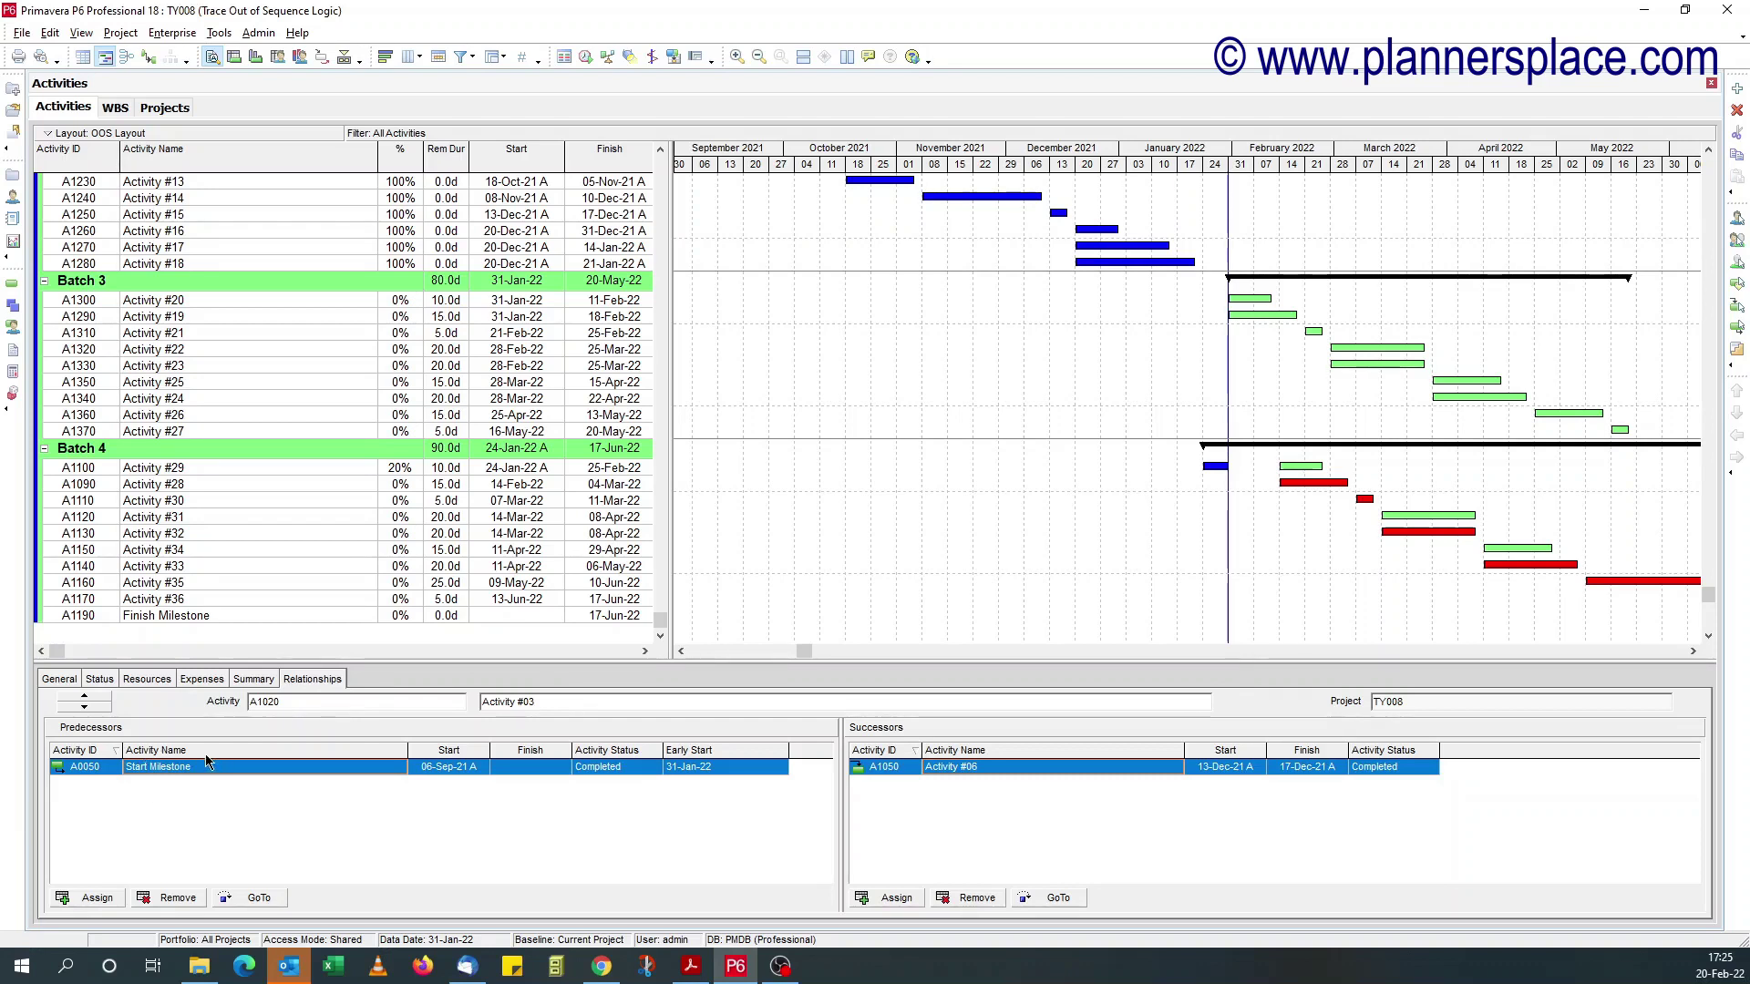
{"action": "right_click", "coordinate": [399, 680]}
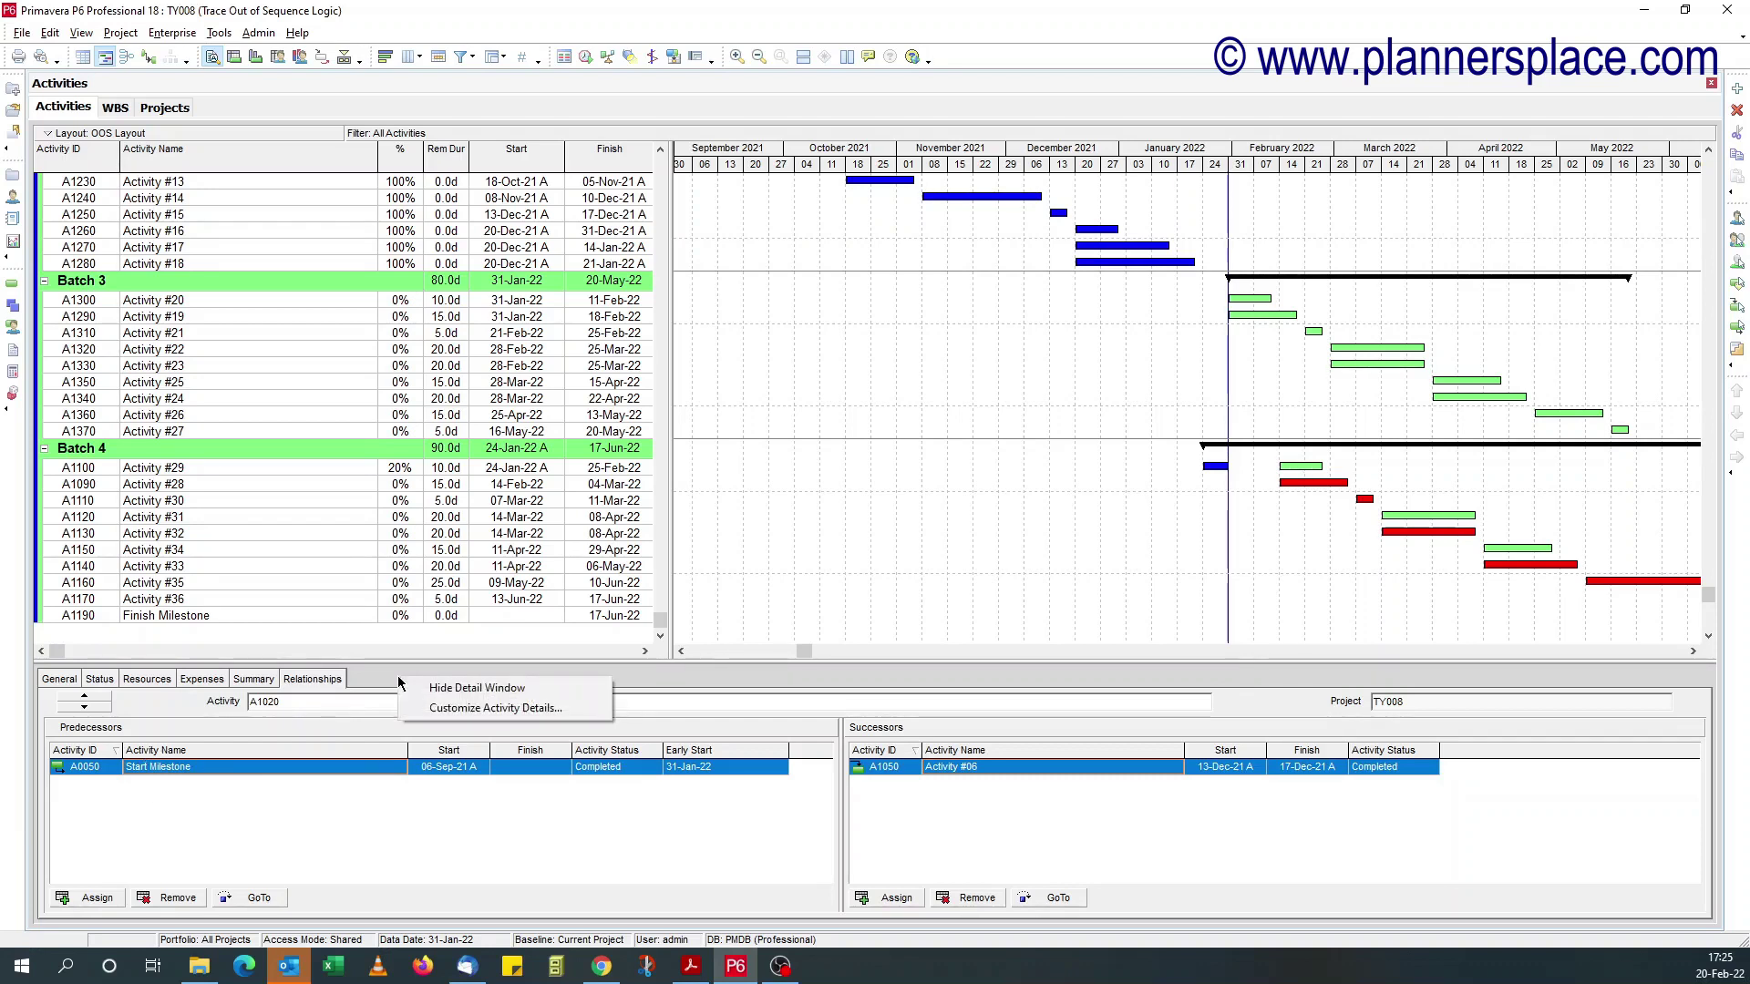
{"action": "left_click", "coordinate": [447, 709]}
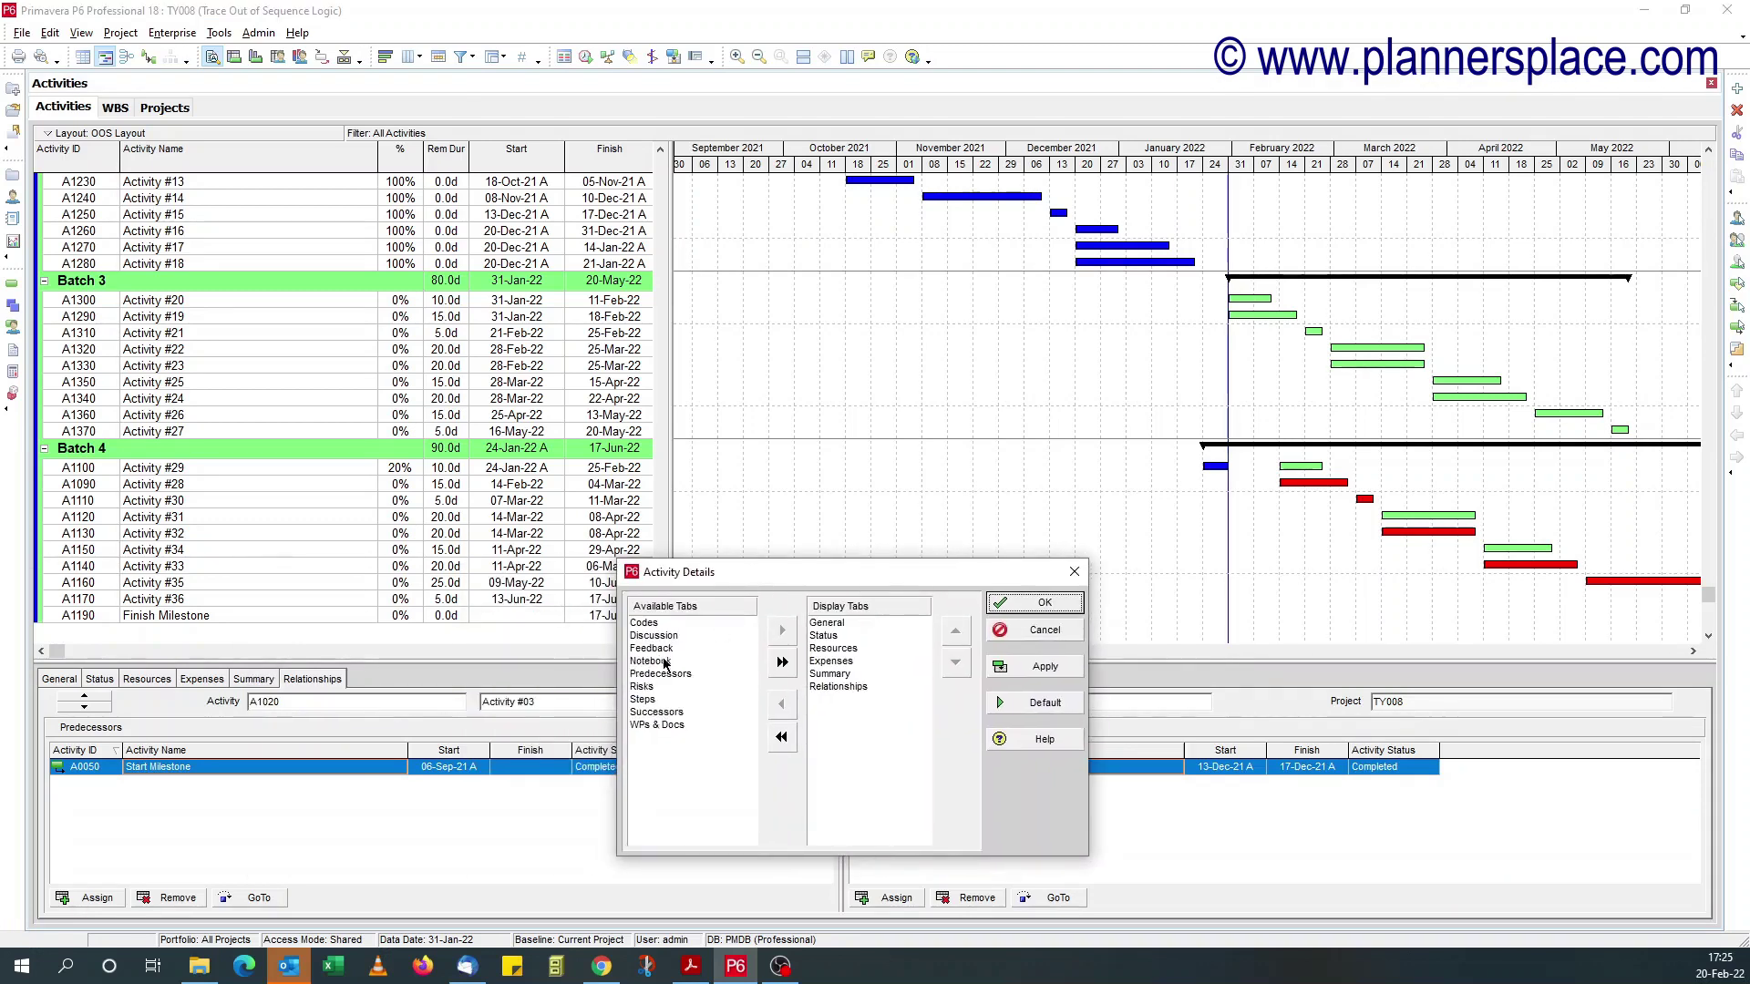
{"action": "left_click", "coordinate": [1030, 604]}
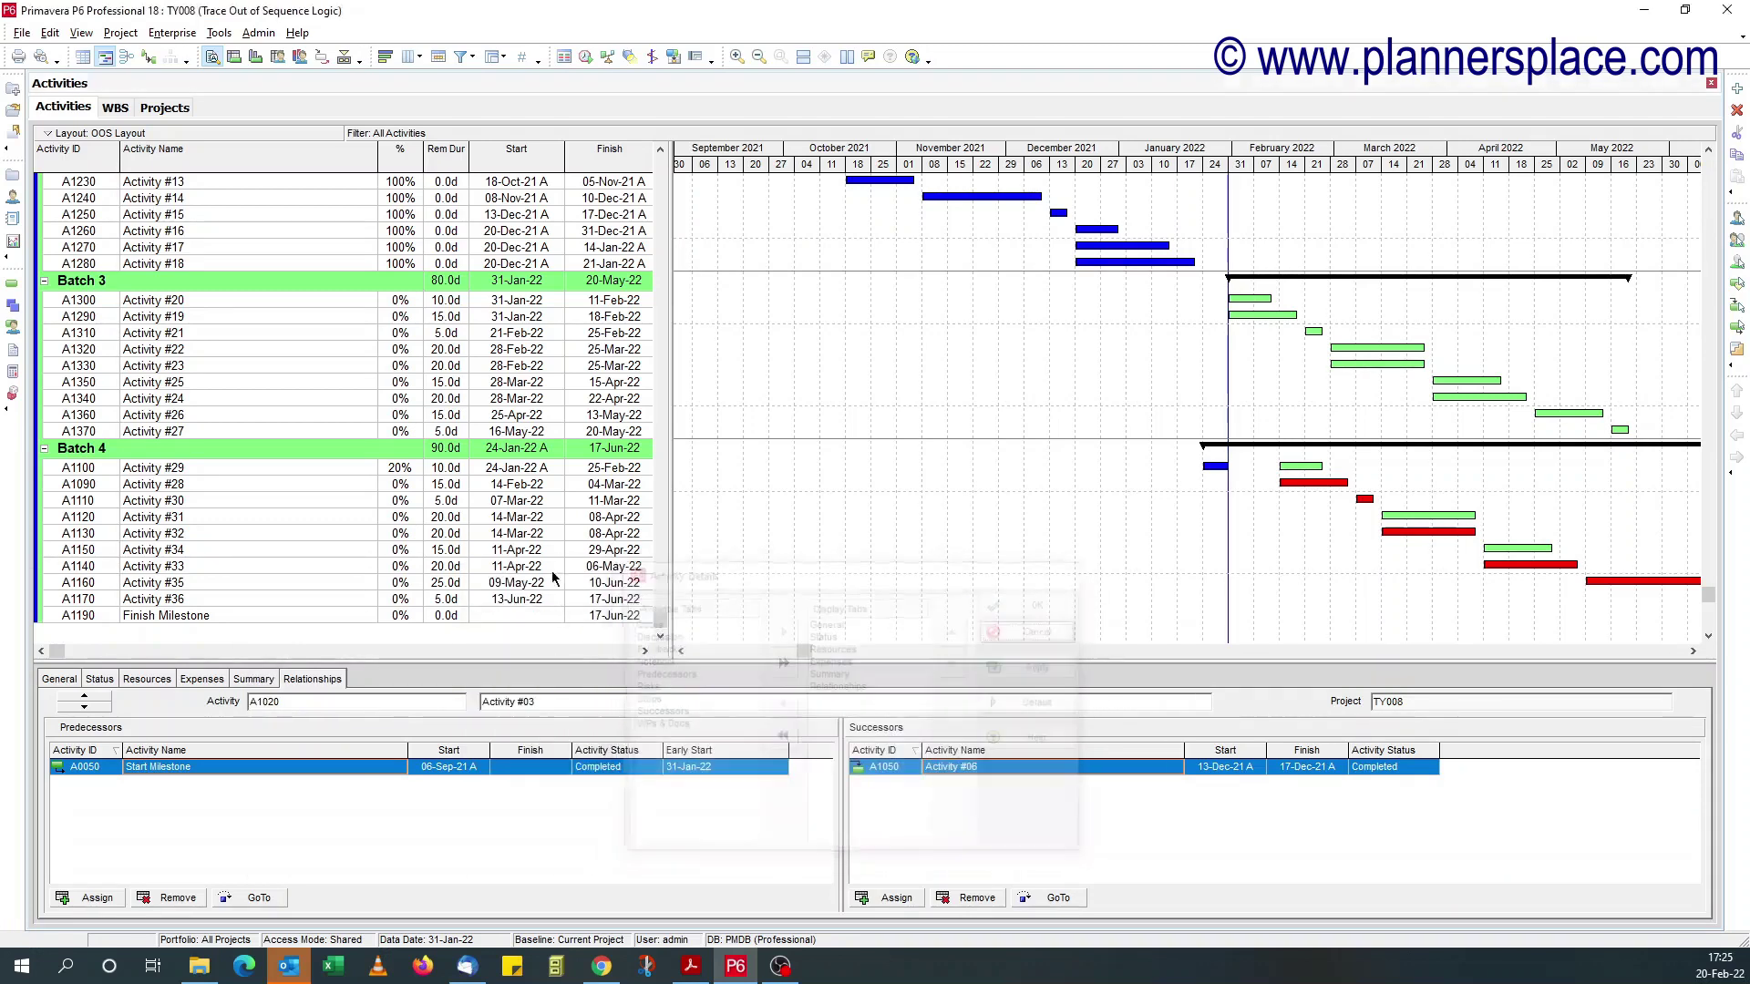